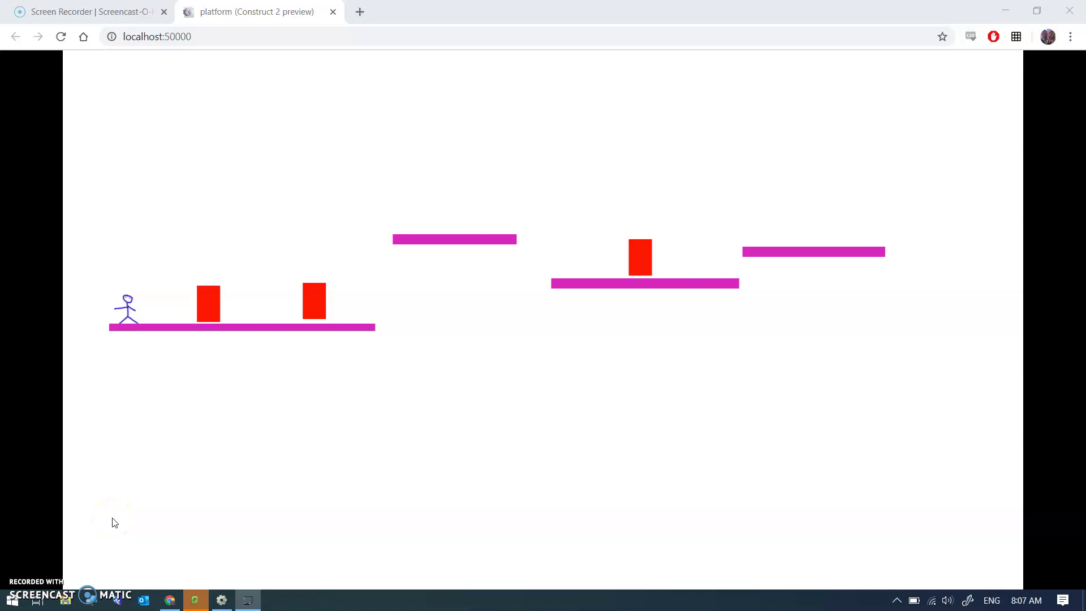
Step: Test-play the preview, jumping the figure onto the middle platform and walking it left
{"action": "left_click", "coordinate": [238, 452]}
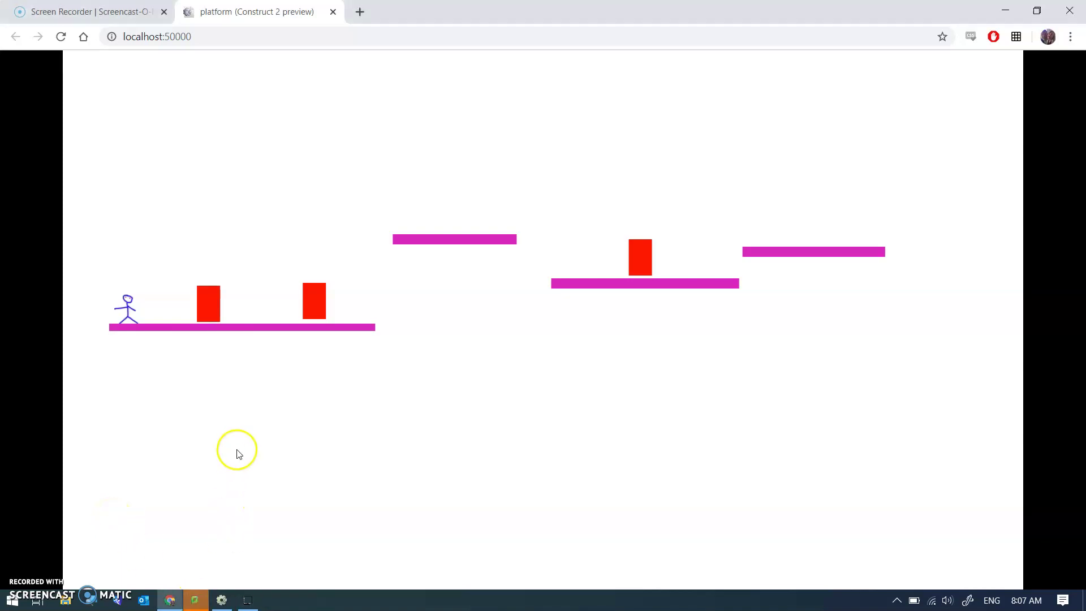
{"action": "key", "text": "Up"}
{"action": "key", "text": "Up"}
{"action": "key", "text": "Right"}
{"action": "key", "text": "Left"}
Step: Back in the editor, review the respawn-position and restart-layout actions in Event sheet 1
{"action": "left_click", "coordinate": [1003, 11]}
{"action": "left_click", "coordinate": [474, 371]}
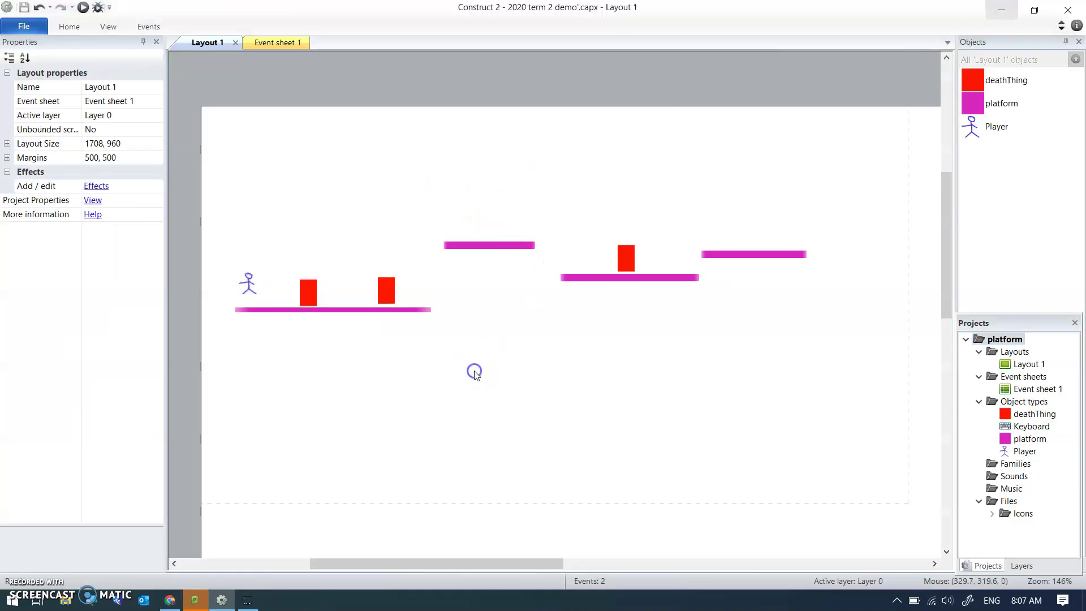
{"action": "left_click", "coordinate": [278, 43]}
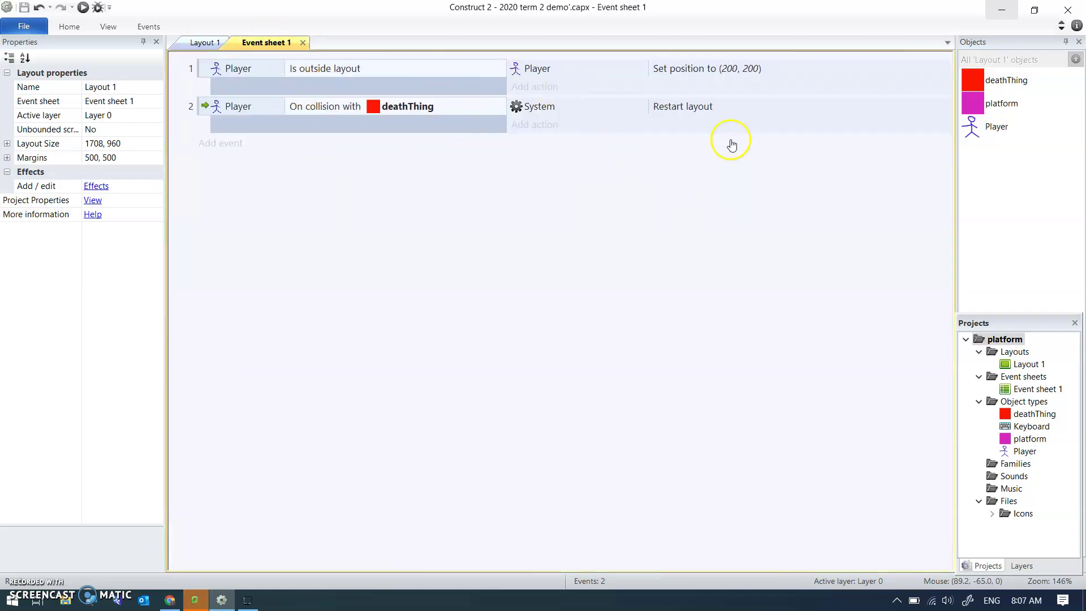
{"action": "left_click", "coordinate": [696, 70]}
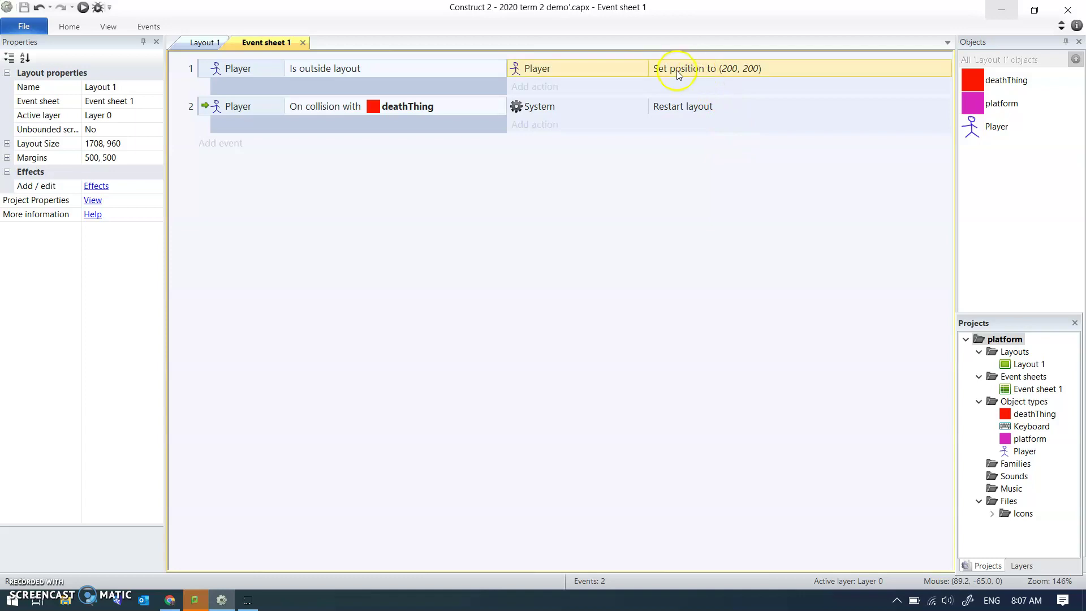
{"action": "left_click", "coordinate": [683, 107]}
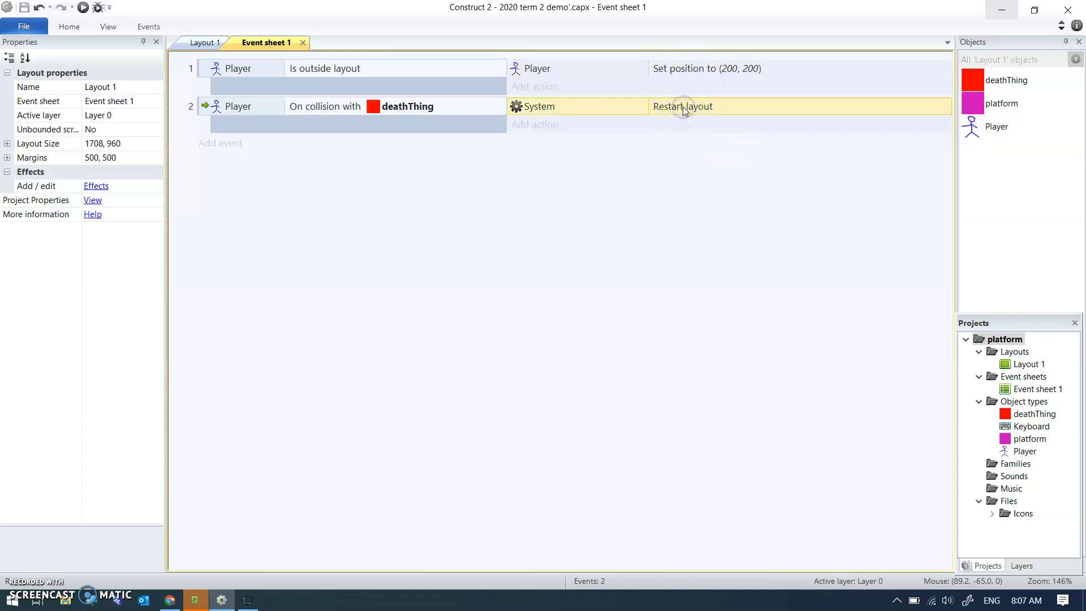
{"action": "left_click", "coordinate": [204, 42]}
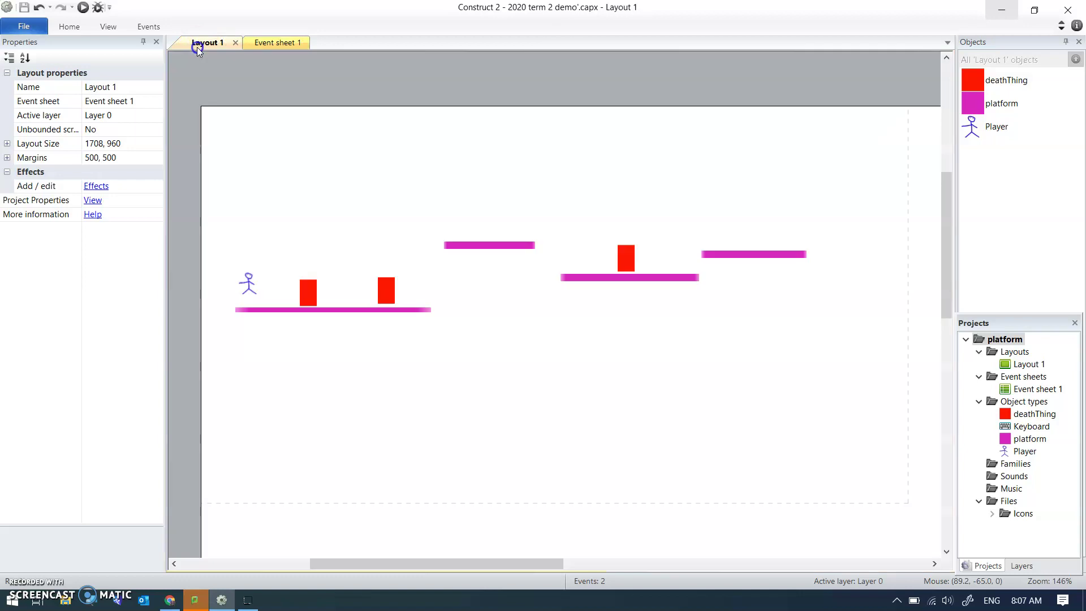
Step: Insert a blank sprite, shrink it over the player's start spot, and name it spawnPoint
{"action": "double_click", "coordinate": [315, 222]}
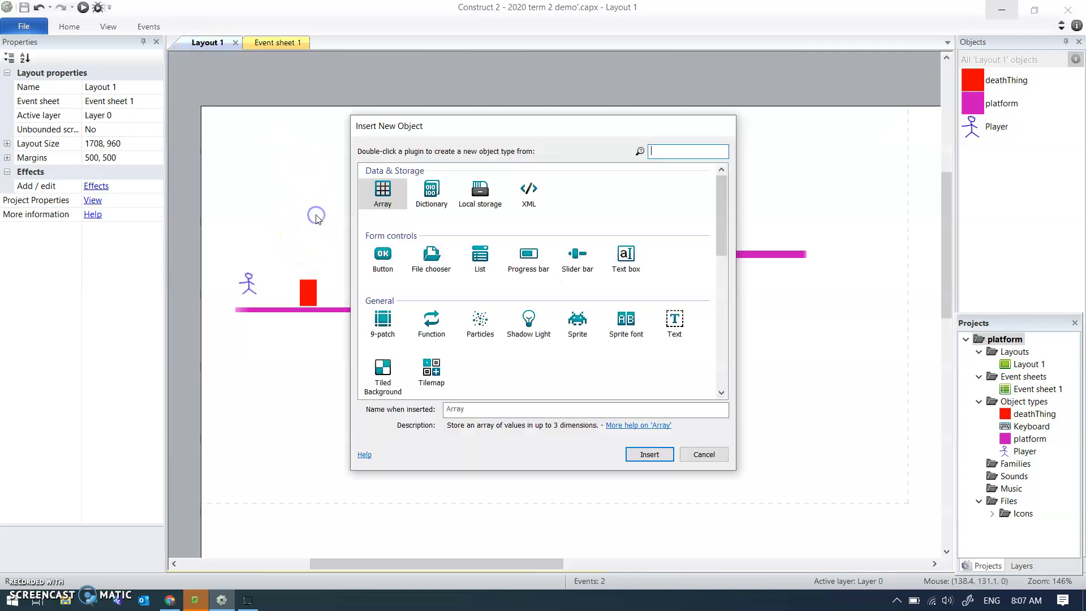
{"action": "double_click", "coordinate": [577, 325]}
{"action": "left_click", "coordinate": [360, 237]}
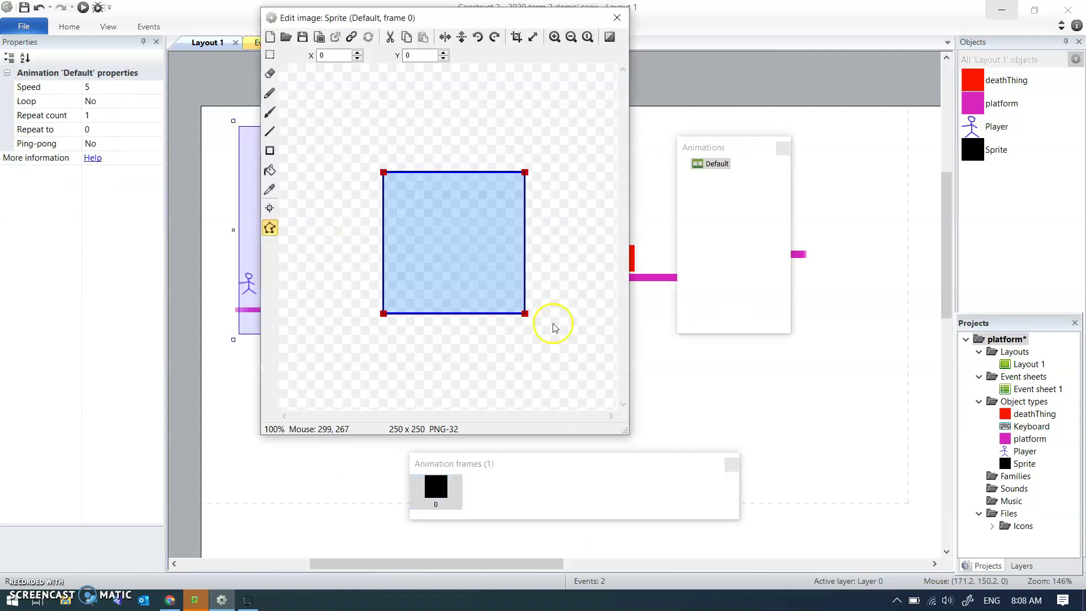
{"action": "left_click", "coordinate": [616, 18]}
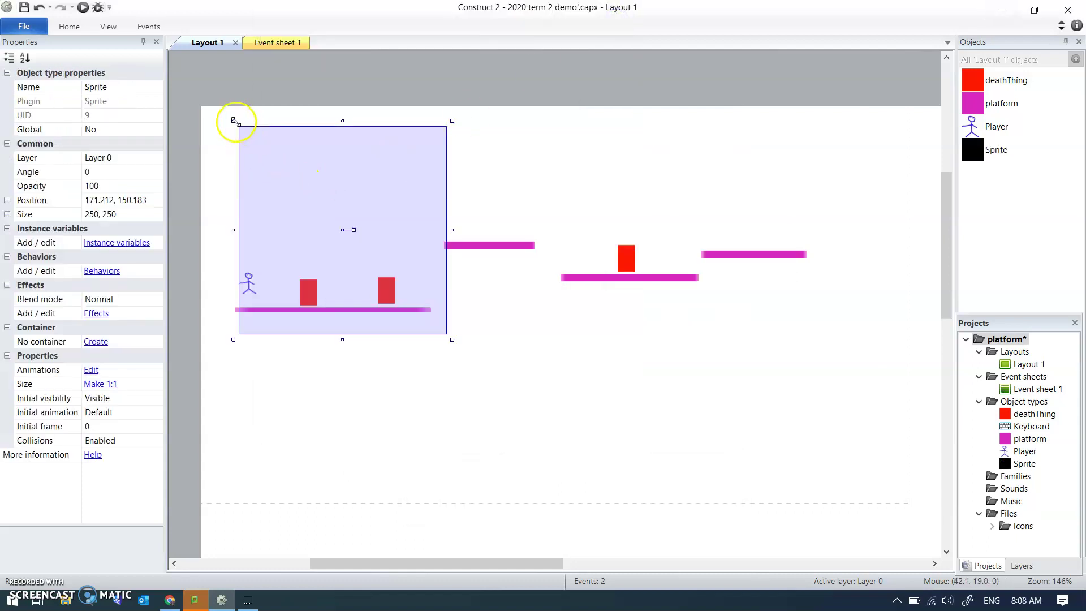
{"action": "mouse_move", "coordinate": [236, 120]}
{"action": "left_mouse_down"}
{"action": "mouse_move", "coordinate": [413, 301]}
{"action": "mouse_move", "coordinate": [248, 281]}
{"action": "left_mouse_up"}
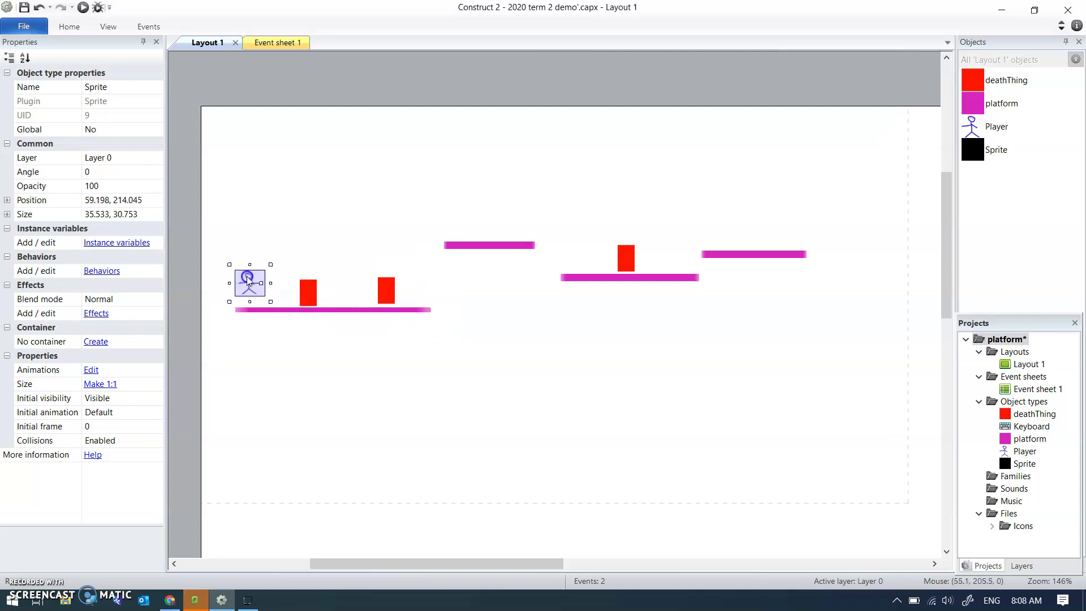
{"action": "left_click", "coordinate": [100, 87]}
{"action": "type", "text": "spawnPoin"}
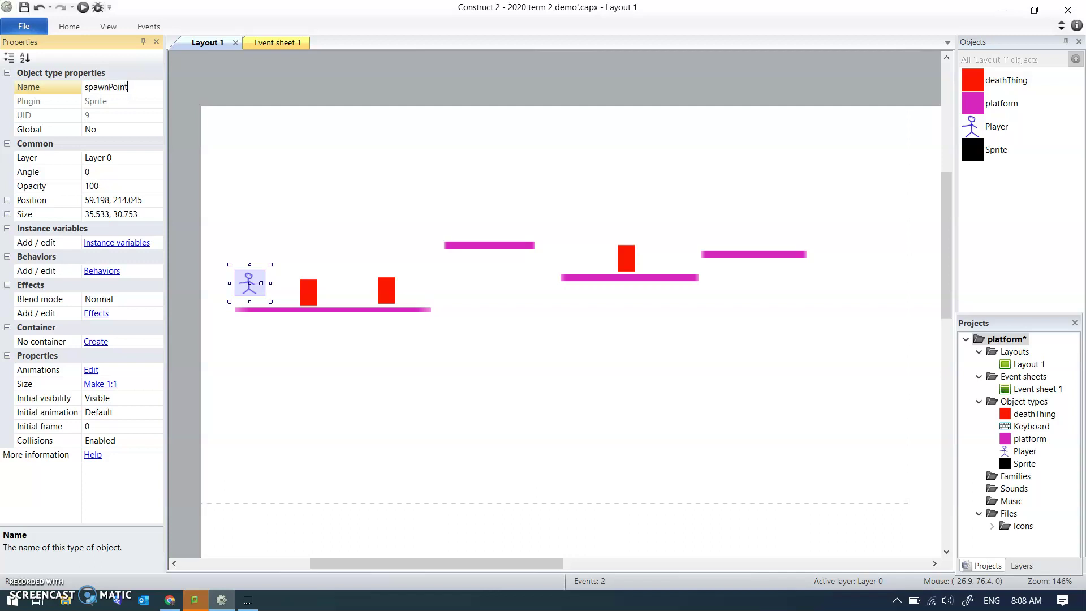
{"action": "key", "text": "Return"}
Step: Delete the Restart layout action from the deathThing collision event
{"action": "left_click", "coordinate": [277, 43]}
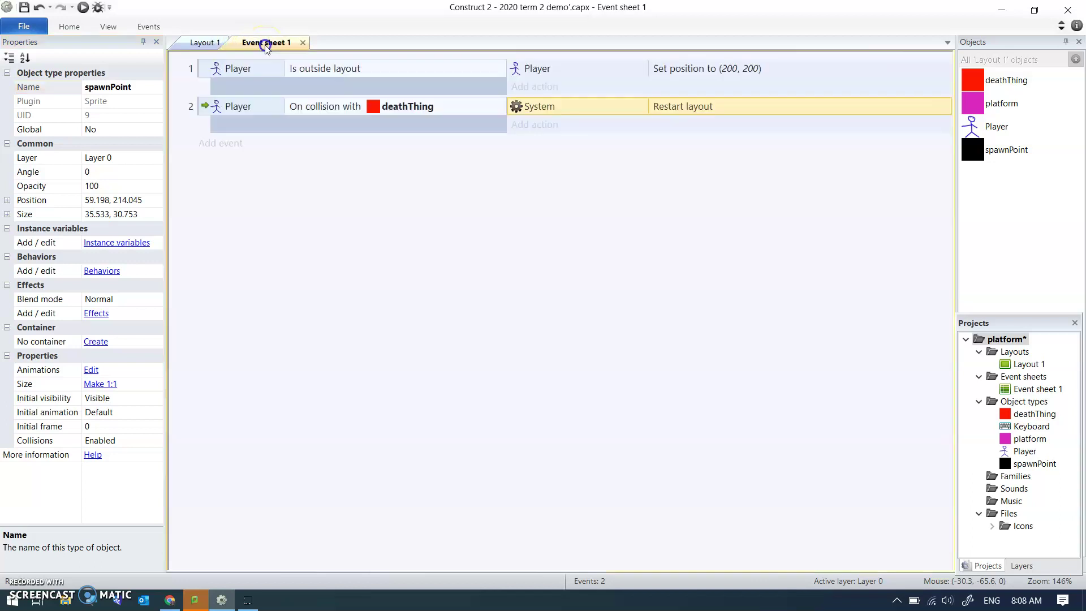
{"action": "right_click", "coordinate": [533, 109]}
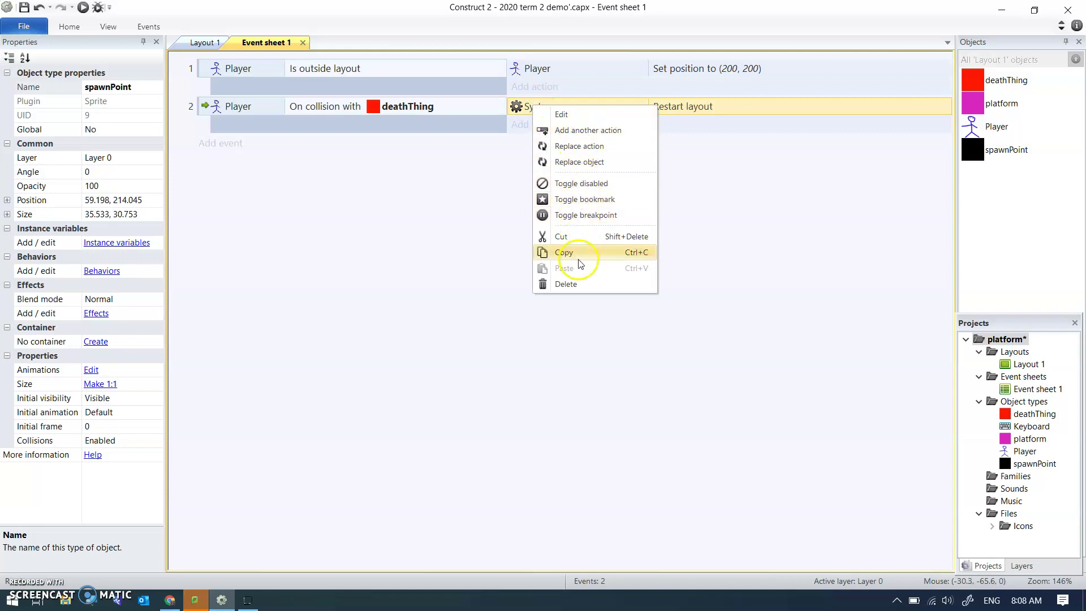
{"action": "left_click", "coordinate": [567, 283]}
Step: Add a Player 'Set position to spawnPoint' action to the deathThing event
{"action": "left_click", "coordinate": [535, 106]}
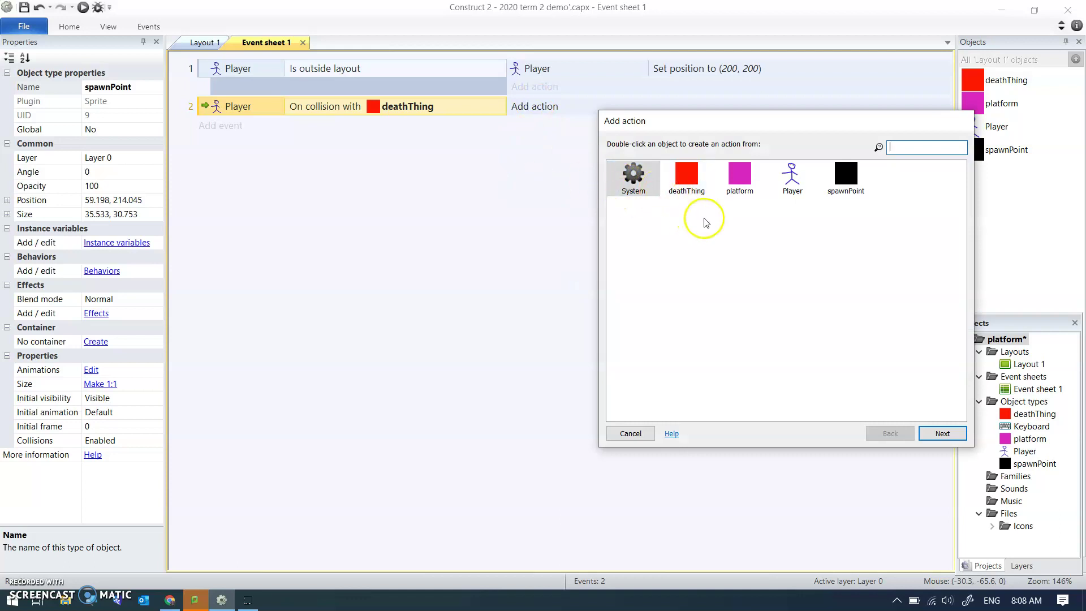
{"action": "left_click", "coordinate": [846, 177]}
{"action": "double_click", "coordinate": [846, 177]}
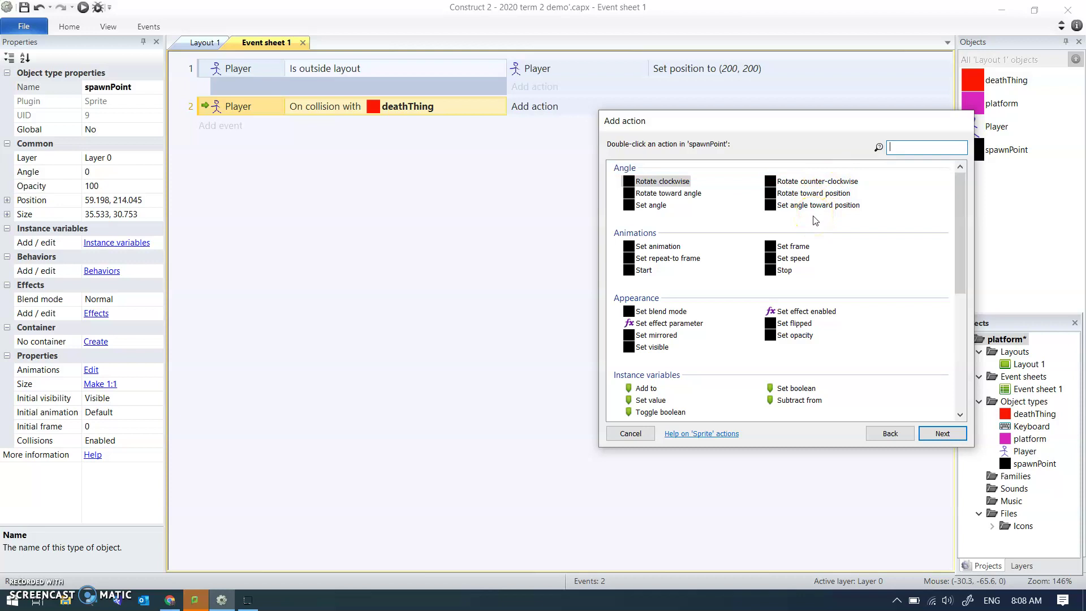
{"action": "left_click", "coordinate": [889, 434]}
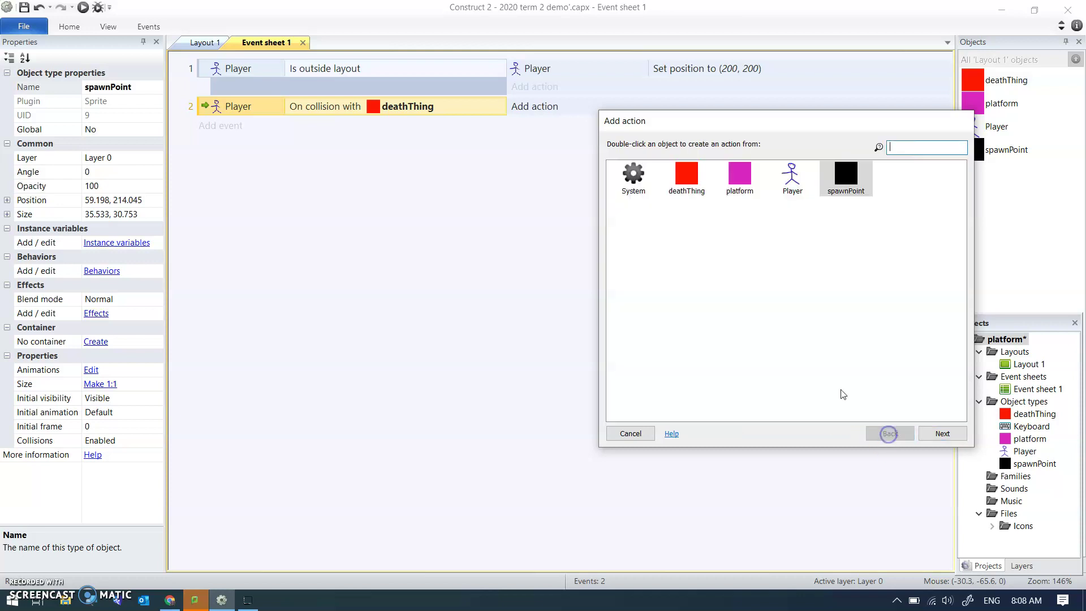
{"action": "double_click", "coordinate": [793, 180]}
{"action": "type", "text": "posit"}
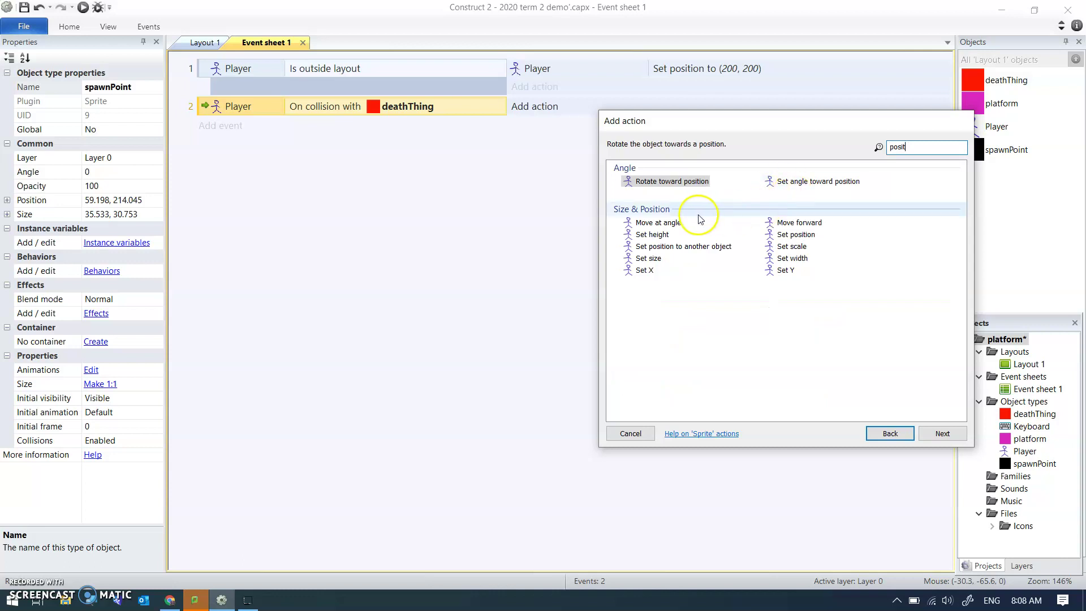
{"action": "left_click", "coordinate": [709, 247]}
{"action": "double_click", "coordinate": [709, 246]}
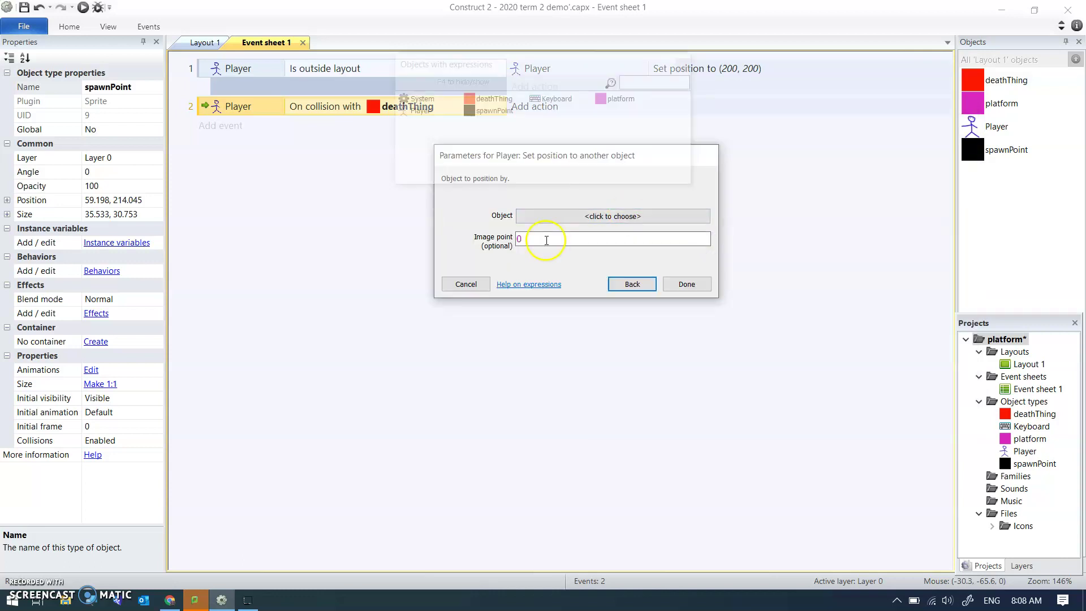
{"action": "left_click", "coordinate": [581, 216]}
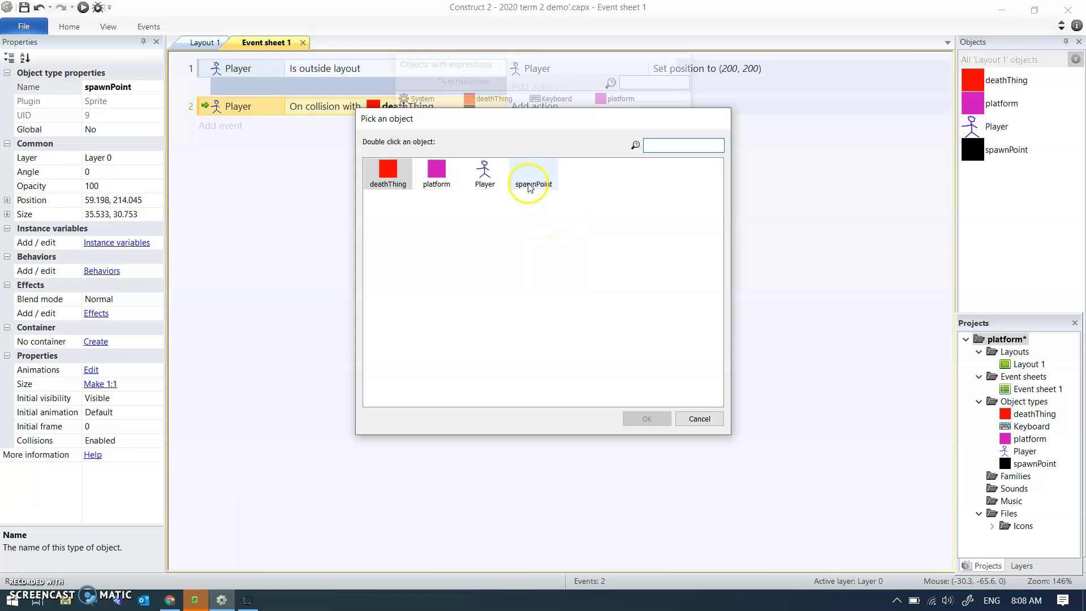
{"action": "double_click", "coordinate": [528, 175]}
{"action": "left_click", "coordinate": [687, 293]}
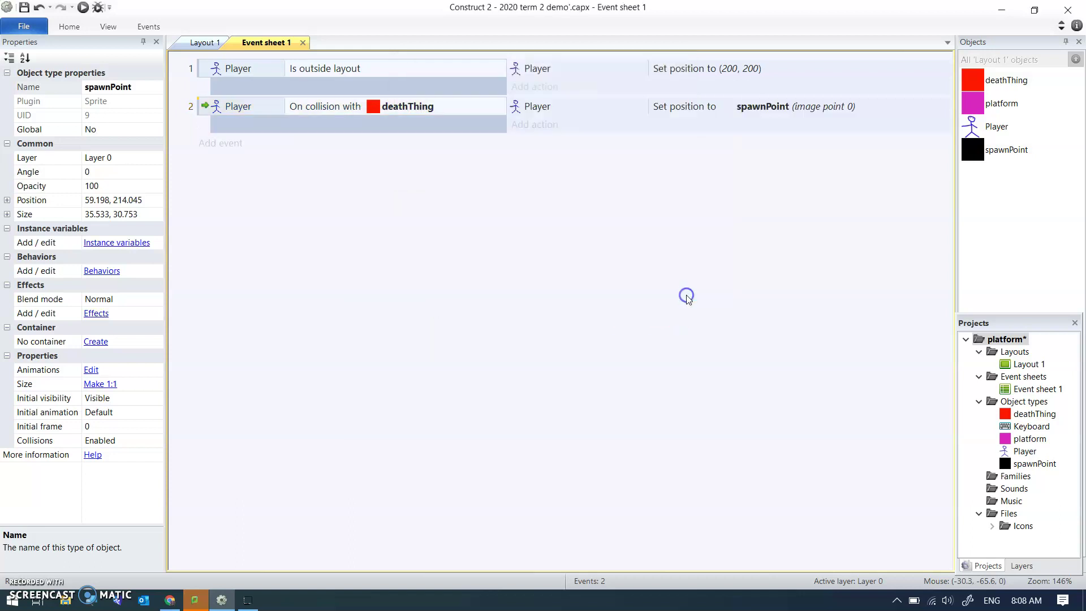
{"action": "left_click", "coordinate": [585, 112]}
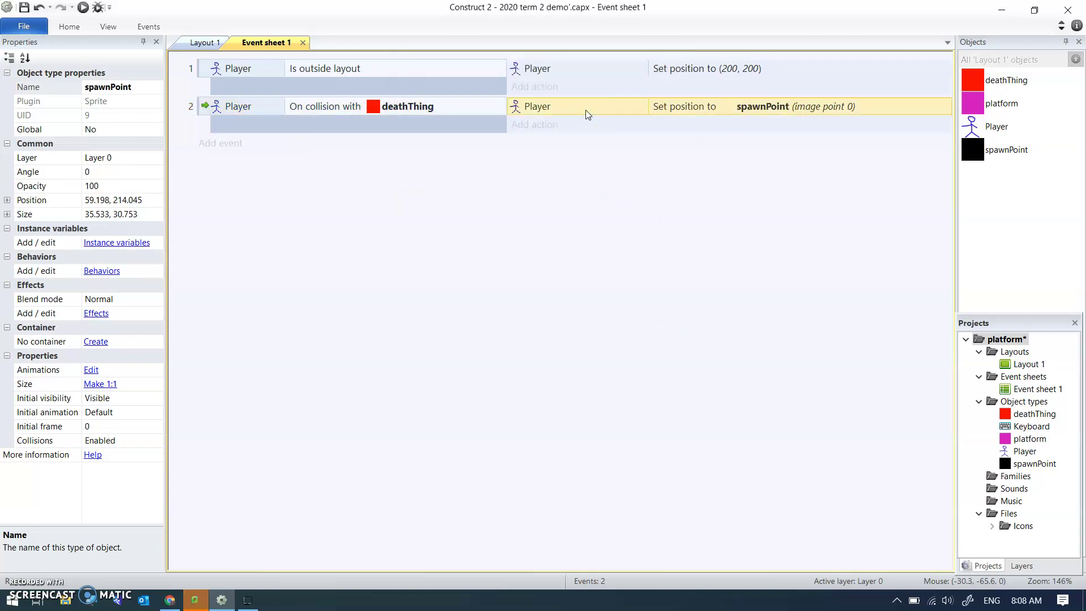
Step: Copy that action into the outside-layout event and delete its fixed (200, 200) action
{"action": "key", "text": "ctrl+v"}
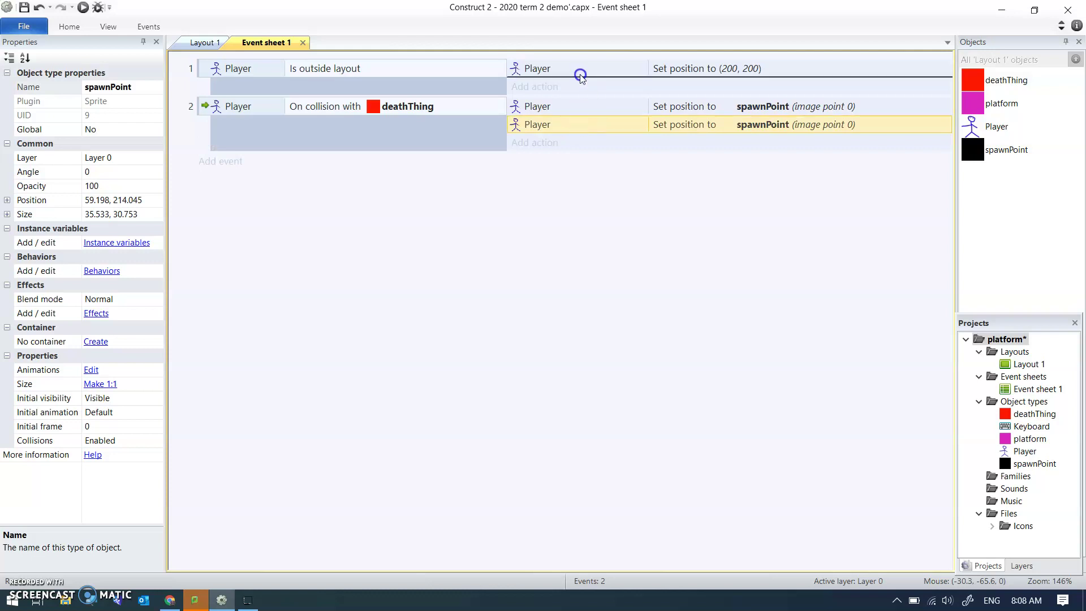
{"action": "left_click_drag", "start_coordinate": [577, 125], "coordinate": [579, 79]}
{"action": "left_click", "coordinate": [580, 69]}
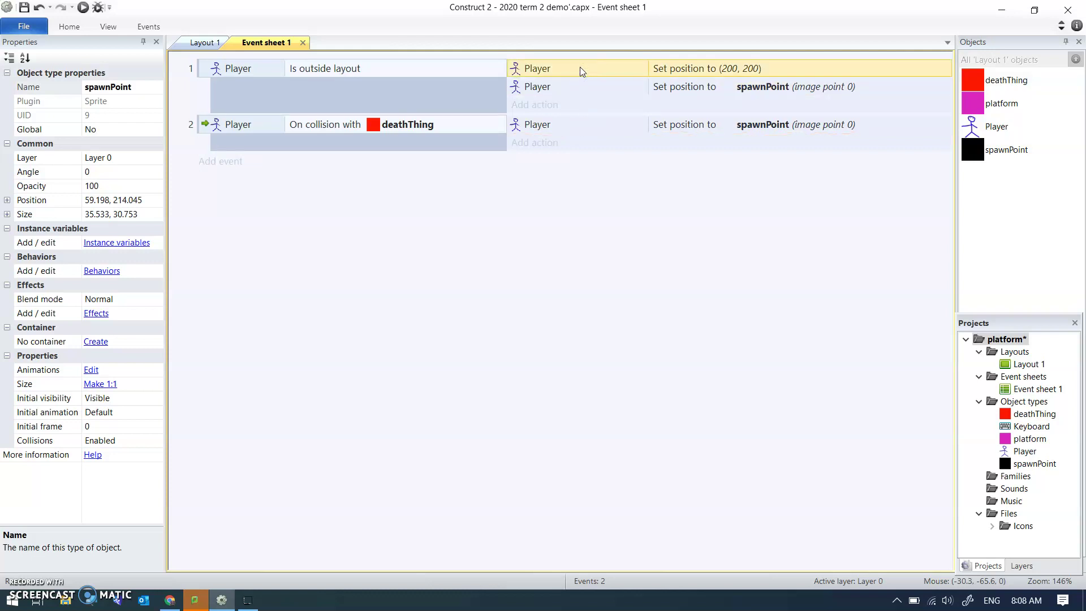
{"action": "key", "text": "Delete"}
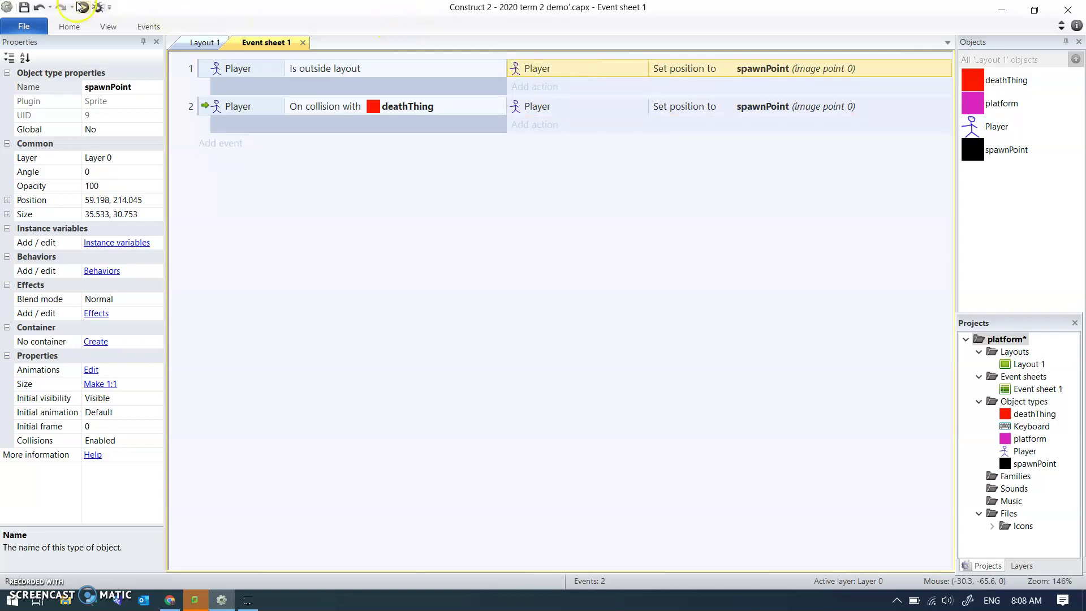
Step: Run the layout and walk the figure off the middle platform to watch it respawn
{"action": "left_click", "coordinate": [82, 7]}
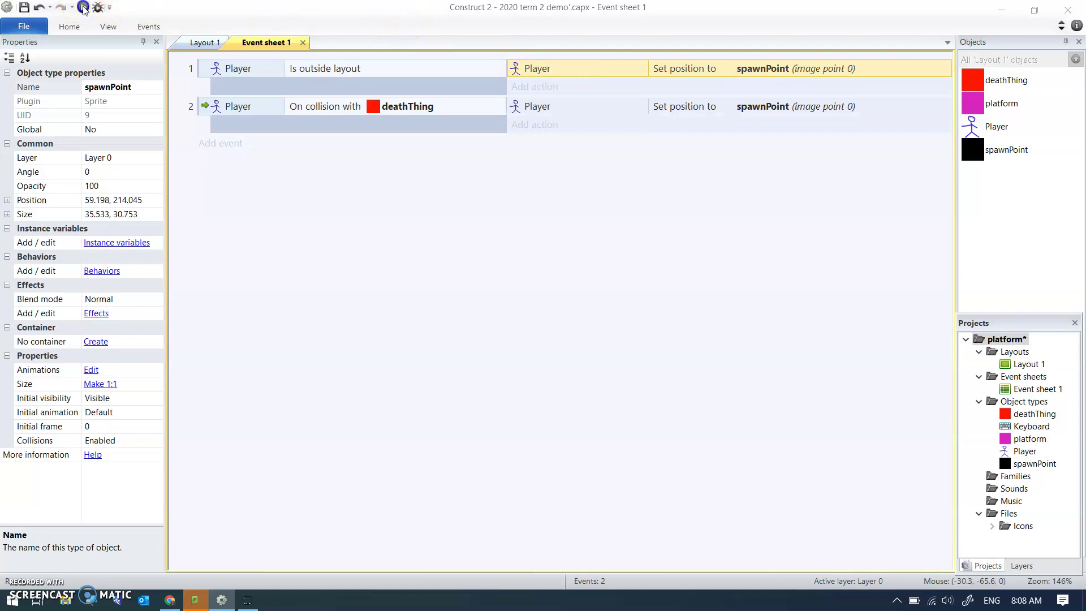
{"action": "left_click", "coordinate": [195, 600]}
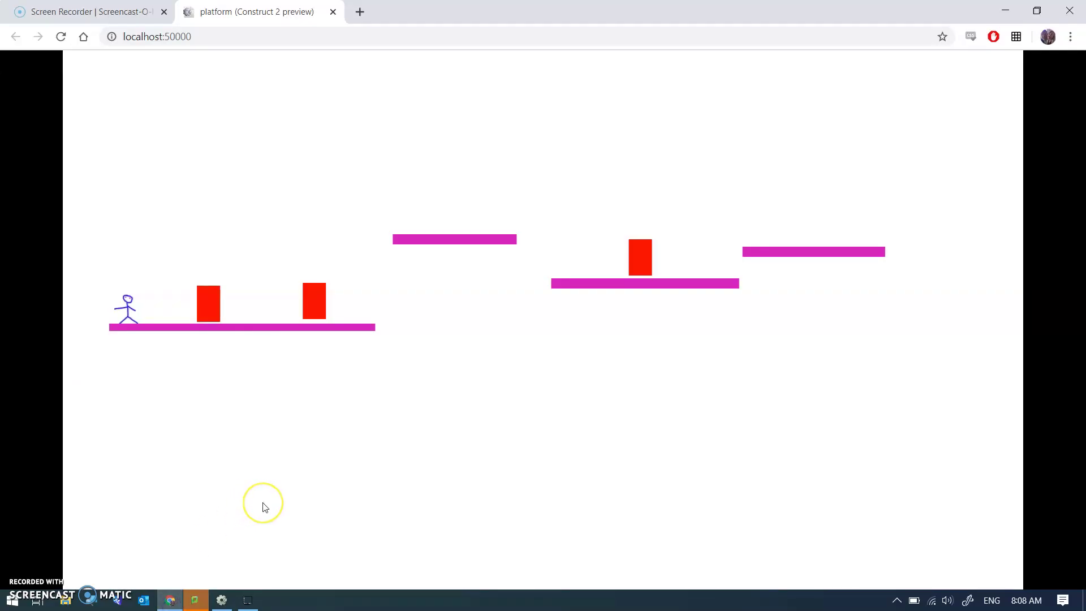
{"action": "key", "text": "Up"}
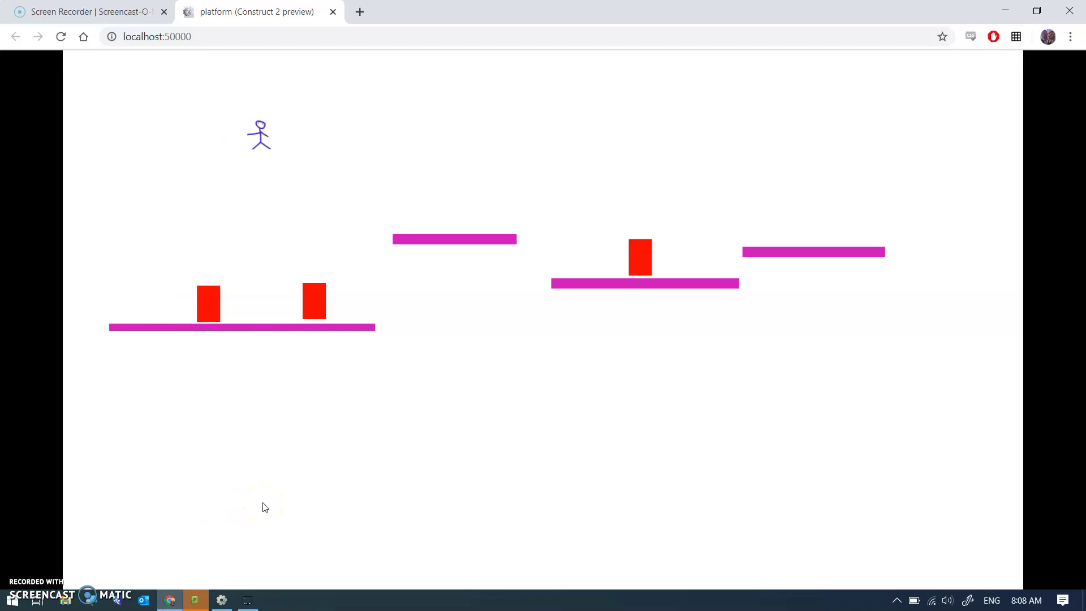
{"action": "key", "text": "Right"}
{"action": "key", "text": "Up"}
{"action": "key", "text": "Right"}
{"action": "key", "text": "Right"}
{"action": "key", "text": "Left"}
{"action": "left_click", "coordinate": [346, 442]}
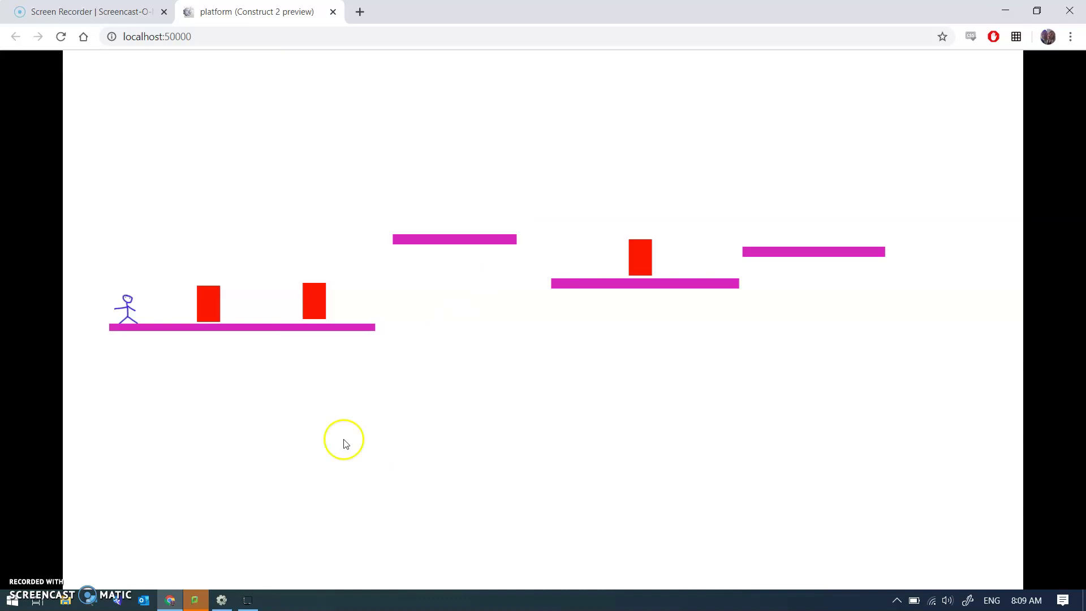
Step: Back in Layout 1, insert a sprite over the middle platform and name it checkpoint1
{"action": "left_click", "coordinate": [1007, 13]}
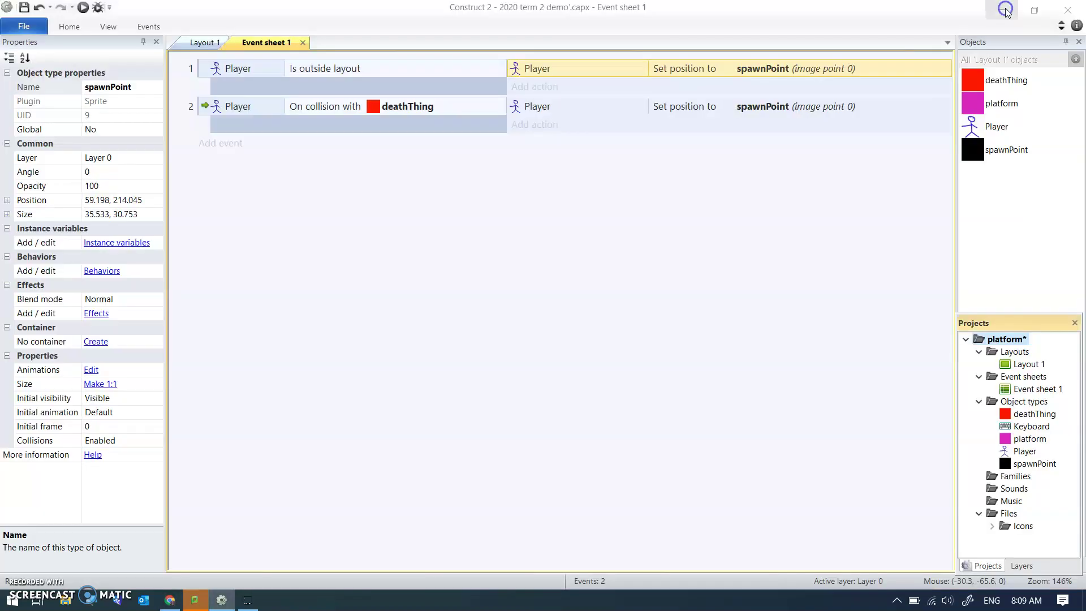
{"action": "left_click", "coordinate": [204, 43]}
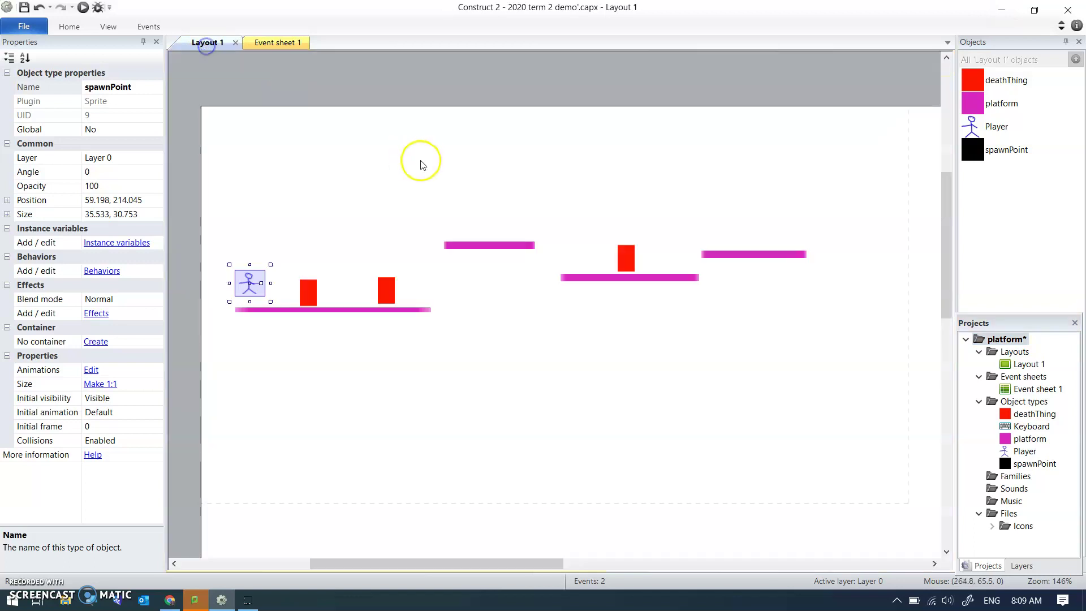
{"action": "double_click", "coordinate": [472, 198]}
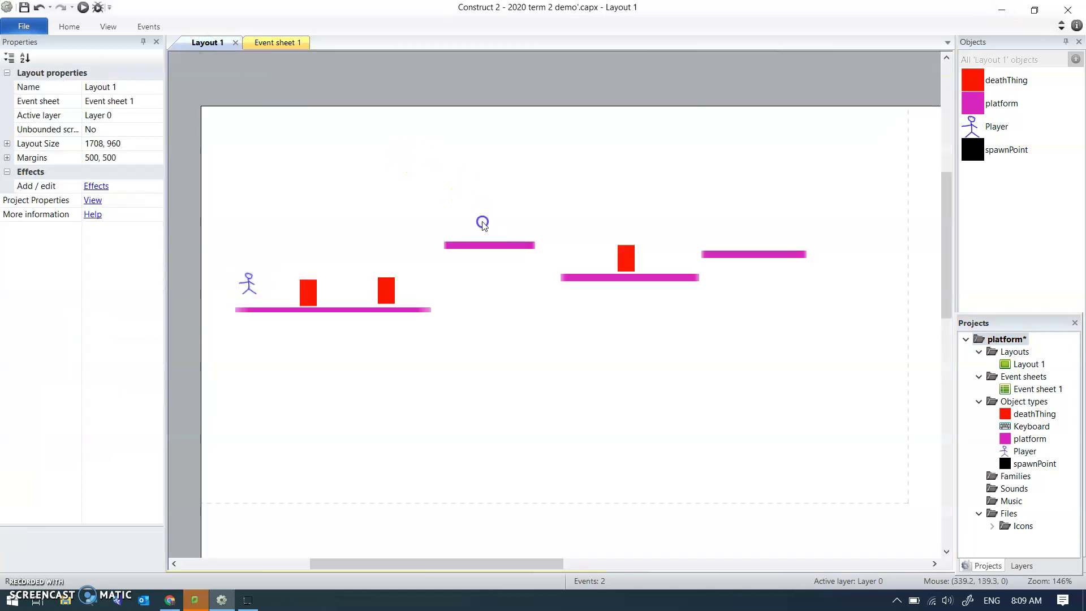
{"action": "left_click", "coordinate": [576, 324]}
{"action": "double_click", "coordinate": [576, 324]}
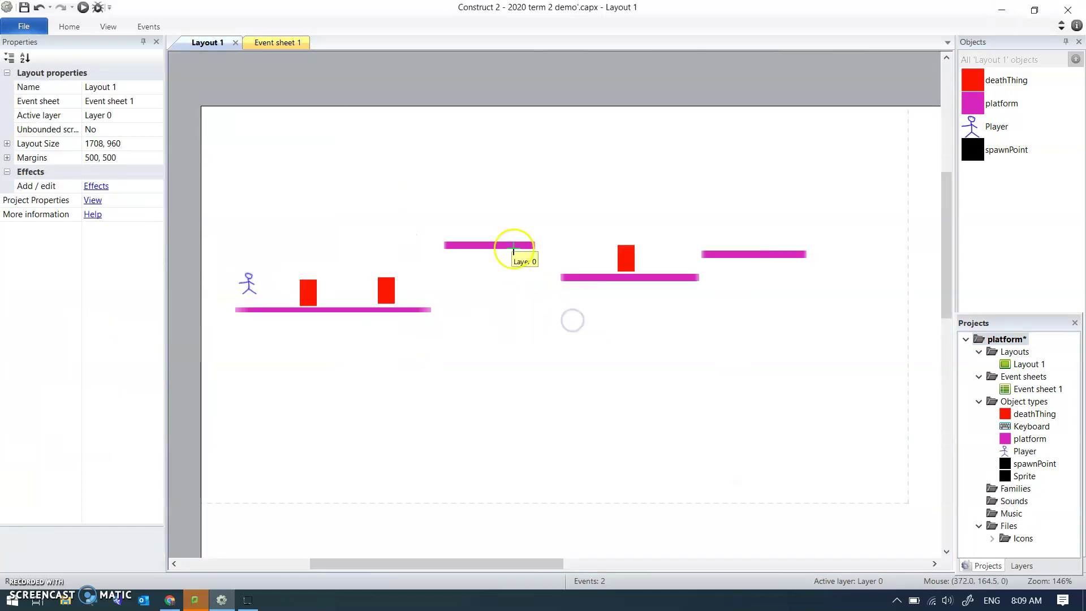
{"action": "left_click", "coordinate": [490, 221]}
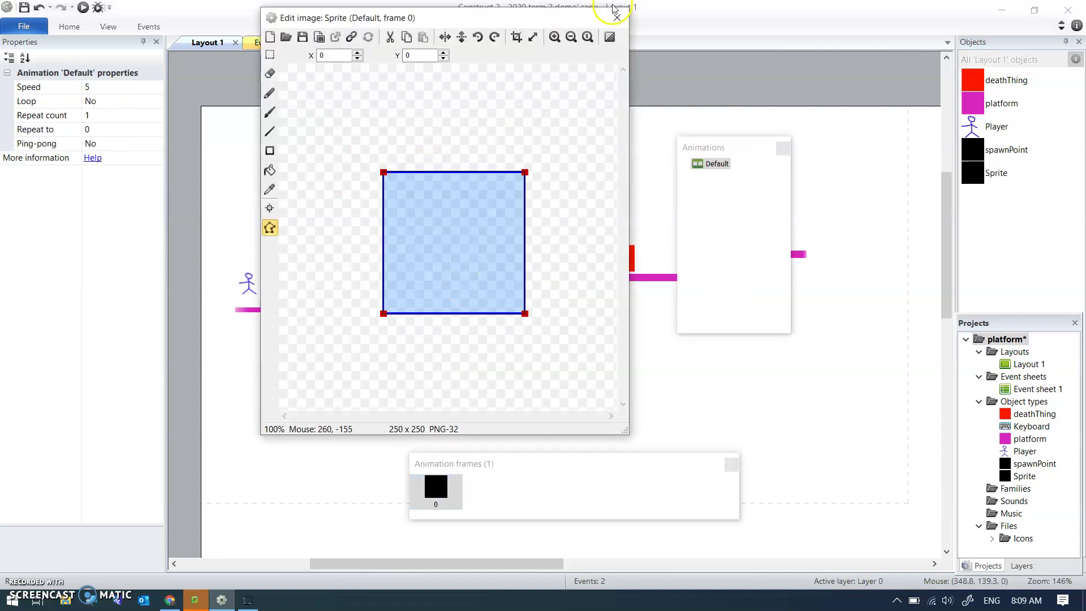
{"action": "left_click", "coordinate": [618, 17]}
{"action": "left_click", "coordinate": [124, 85]}
{"action": "type", "text": "checkpoint"}
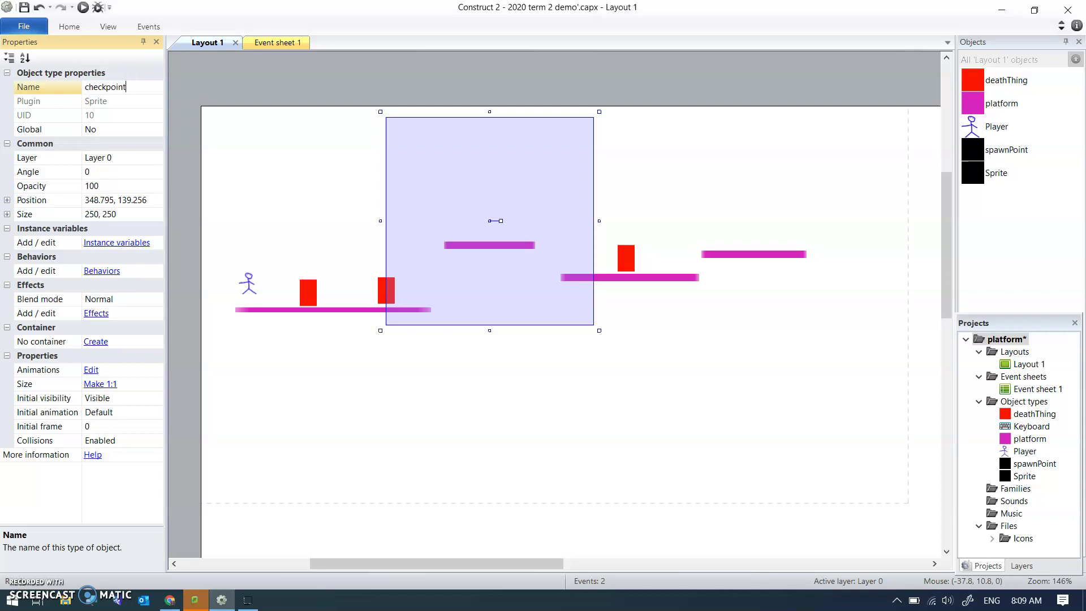
{"action": "type", "text": "1"}
{"action": "key", "text": "Return"}
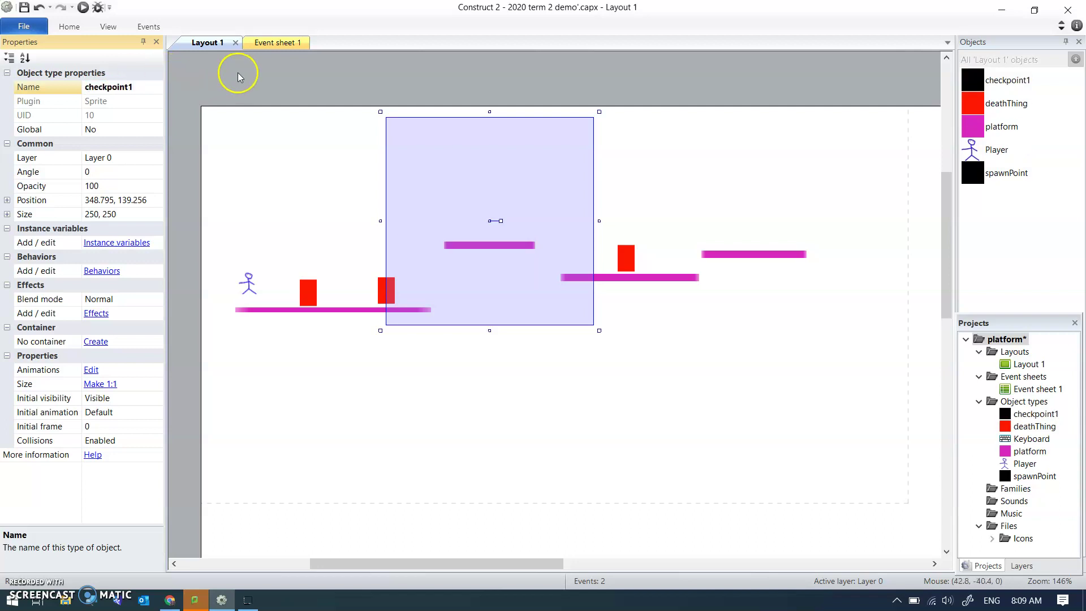
{"action": "left_click", "coordinate": [277, 43]}
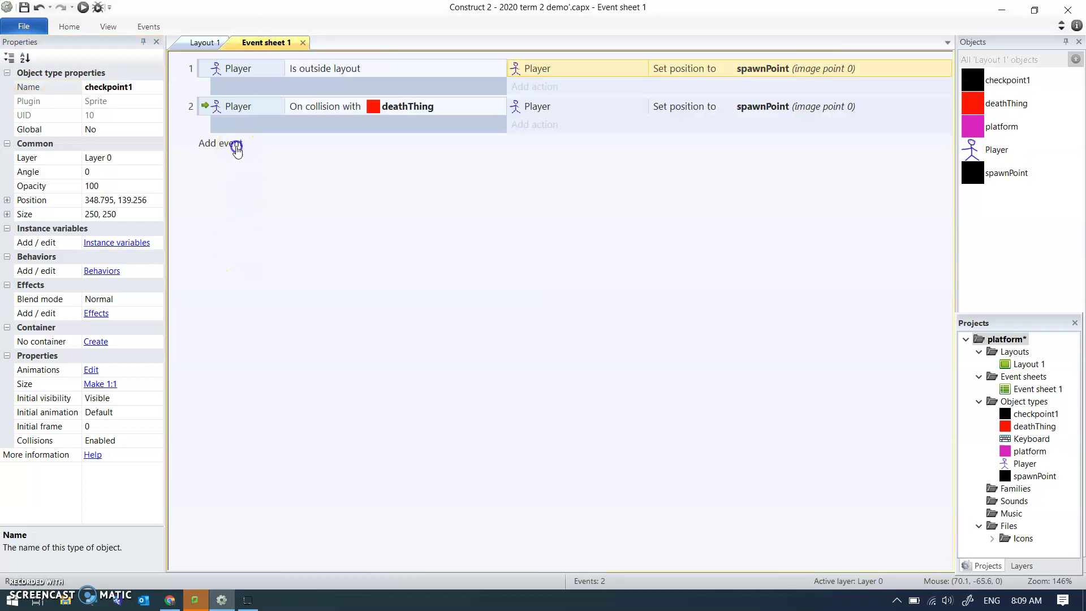
Step: Add a new event: Player on collision with checkpoint1
{"action": "left_click", "coordinate": [234, 147]}
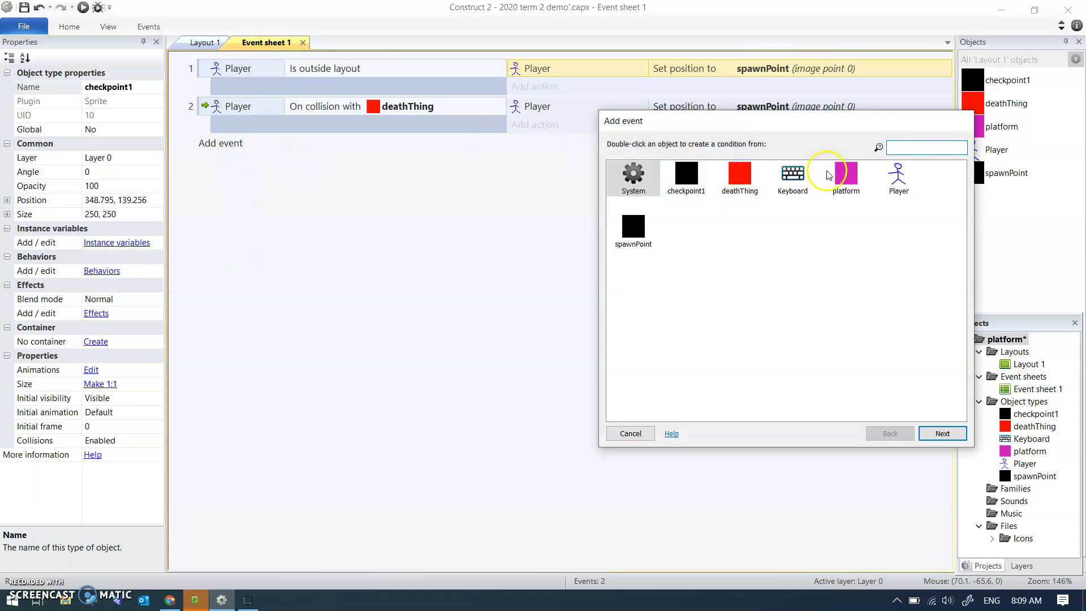
{"action": "double_click", "coordinate": [899, 177]}
{"action": "type", "text": "collis"}
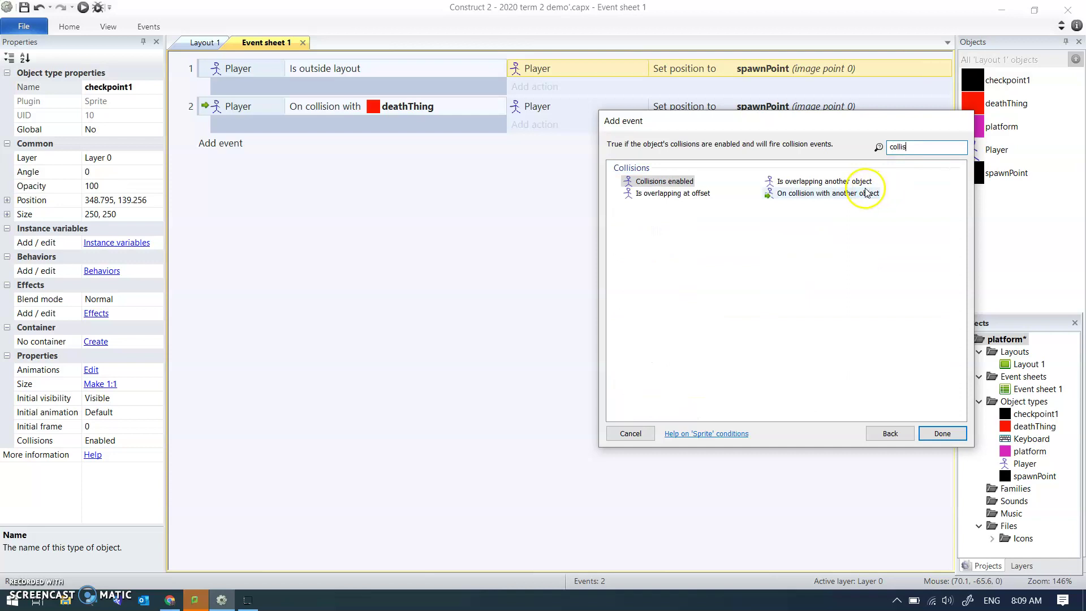
{"action": "double_click", "coordinate": [827, 192]}
{"action": "left_click", "coordinate": [637, 216]}
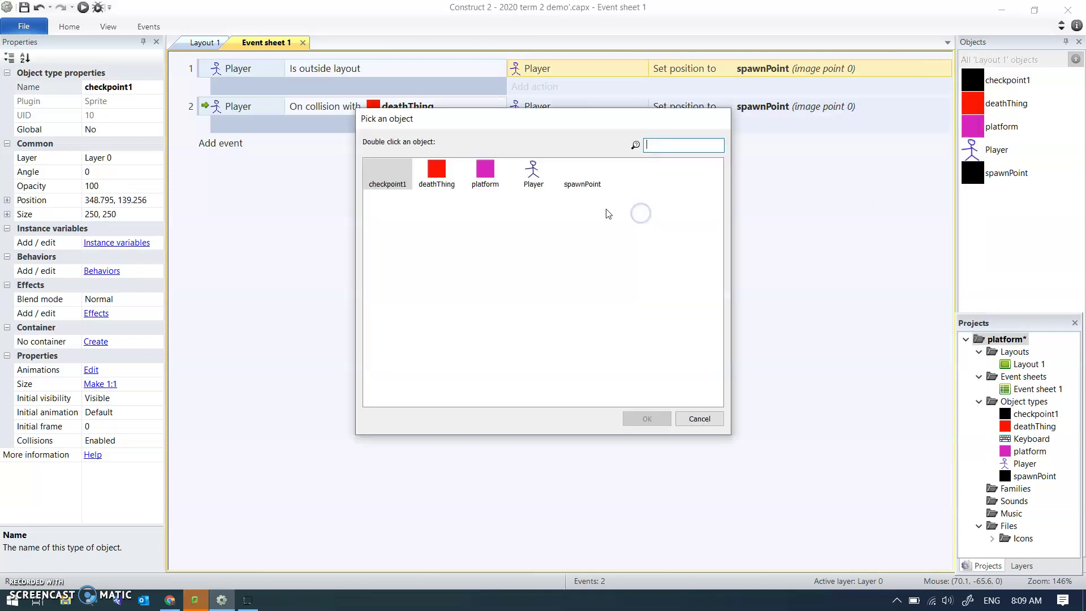
{"action": "double_click", "coordinate": [387, 174]}
{"action": "left_click", "coordinate": [686, 271]}
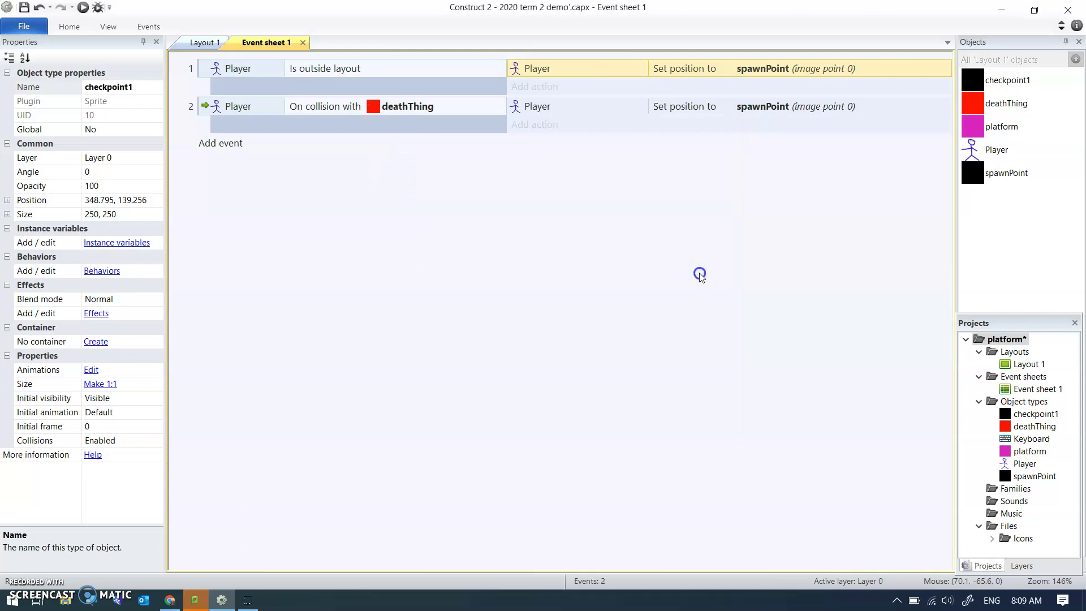
Step: Give that event a spawnPoint Set position action at X 400, Y 500
{"action": "left_click", "coordinate": [534, 145]}
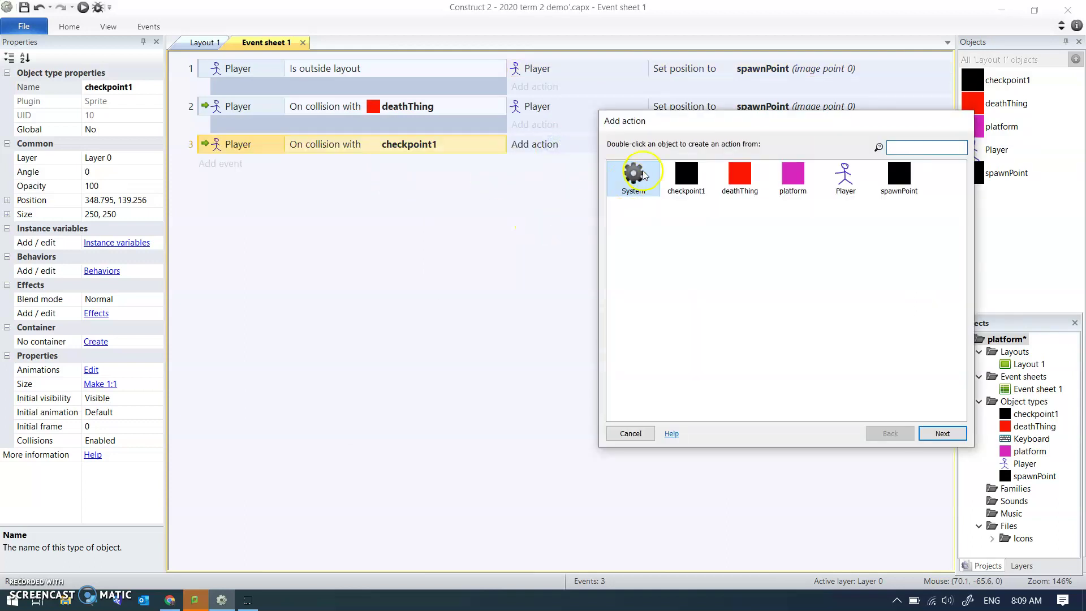
{"action": "double_click", "coordinate": [893, 173]}
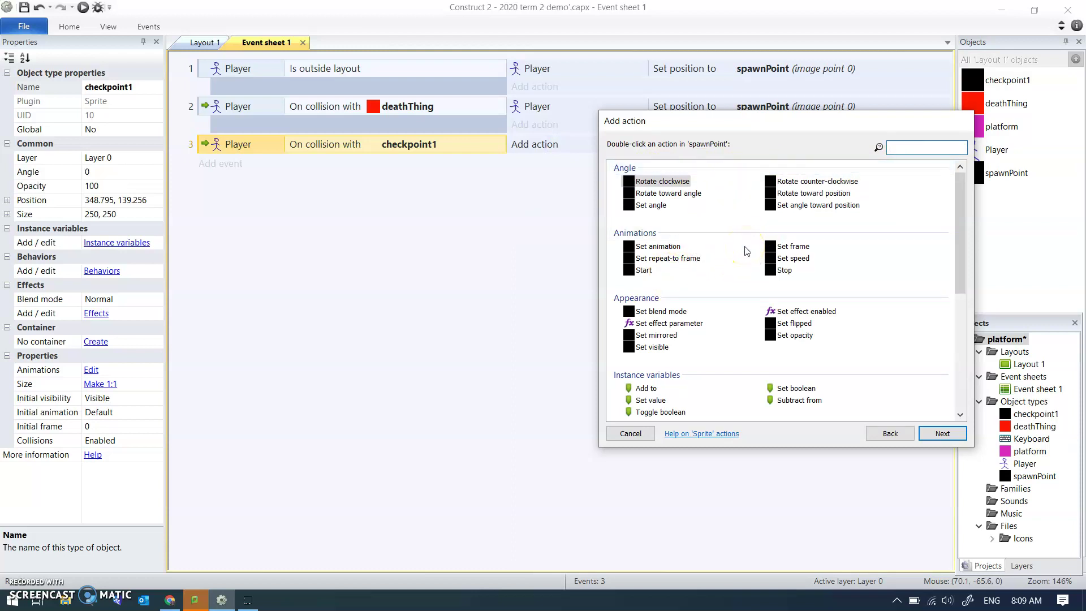
{"action": "type", "text": "posi"}
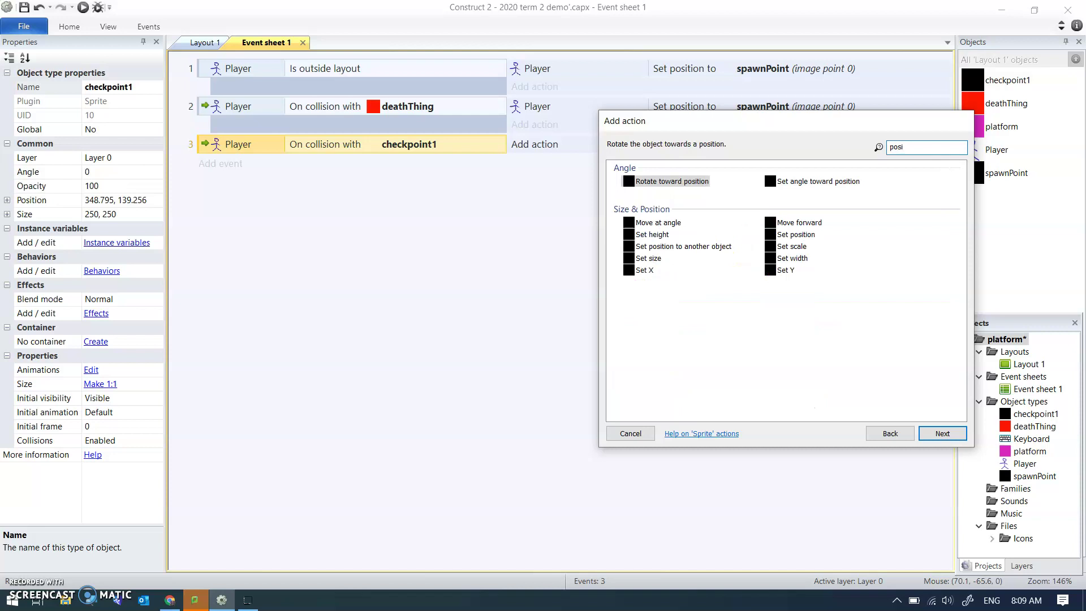
{"action": "double_click", "coordinate": [797, 234]}
{"action": "type", "text": "500"}
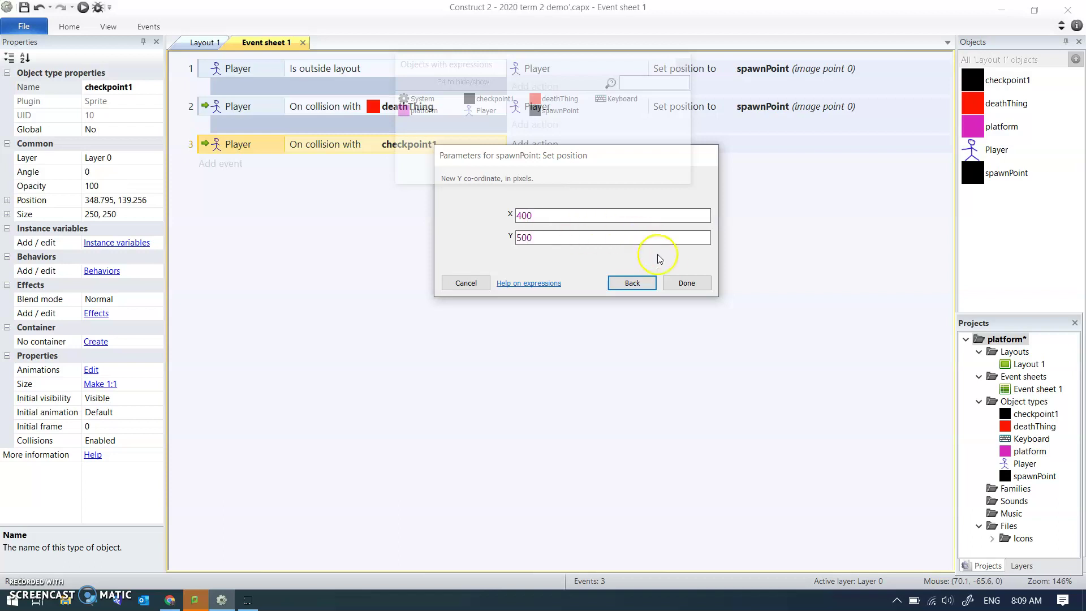
{"action": "left_click", "coordinate": [687, 283]}
Step: Shrink checkpoint1 to a small box on the middle platform
{"action": "left_click", "coordinate": [208, 42]}
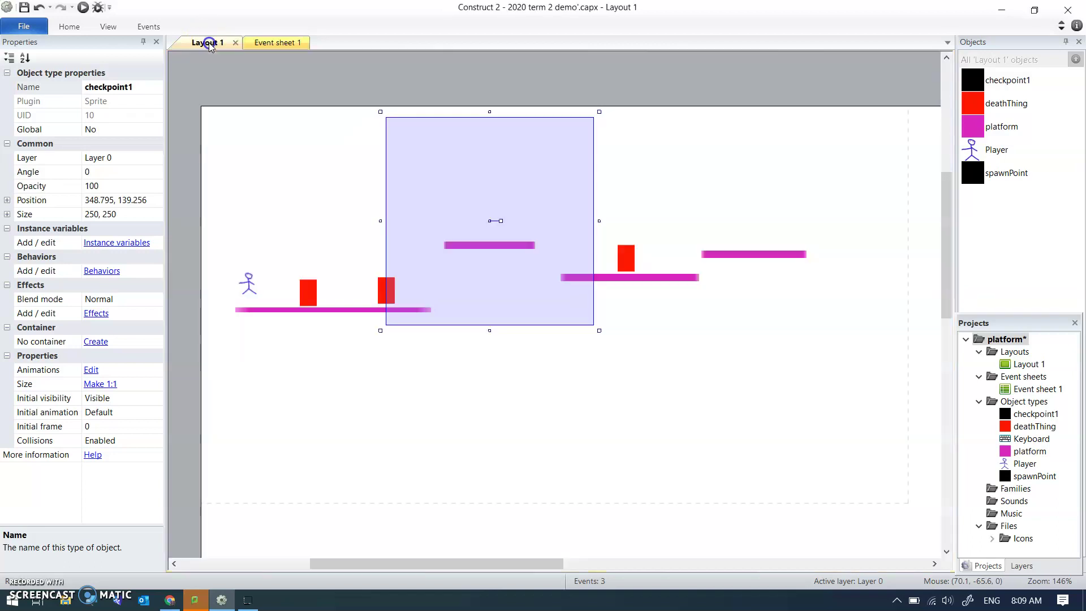
{"action": "mouse_move", "coordinate": [599, 329]}
{"action": "left_mouse_down"}
{"action": "mouse_move", "coordinate": [421, 142]}
{"action": "mouse_move", "coordinate": [497, 237]}
{"action": "left_mouse_up"}
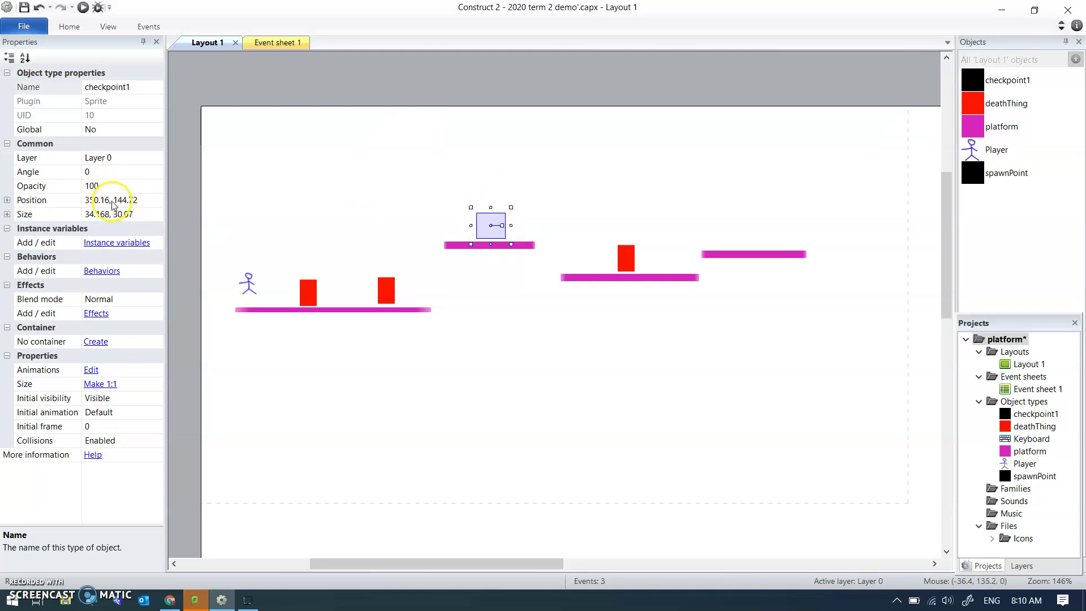
{"action": "left_click", "coordinate": [276, 42]}
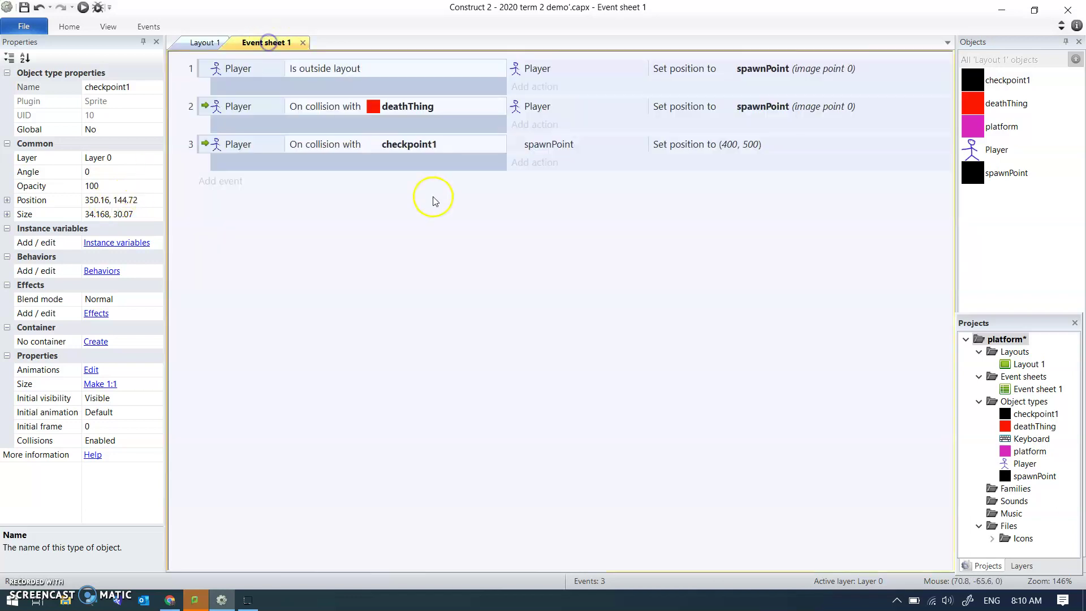
Step: Change the checkpoint1 event's spawnPoint position to (350, 140) and launch a preview
{"action": "double_click", "coordinate": [684, 144]}
{"action": "type", "text": "140"}
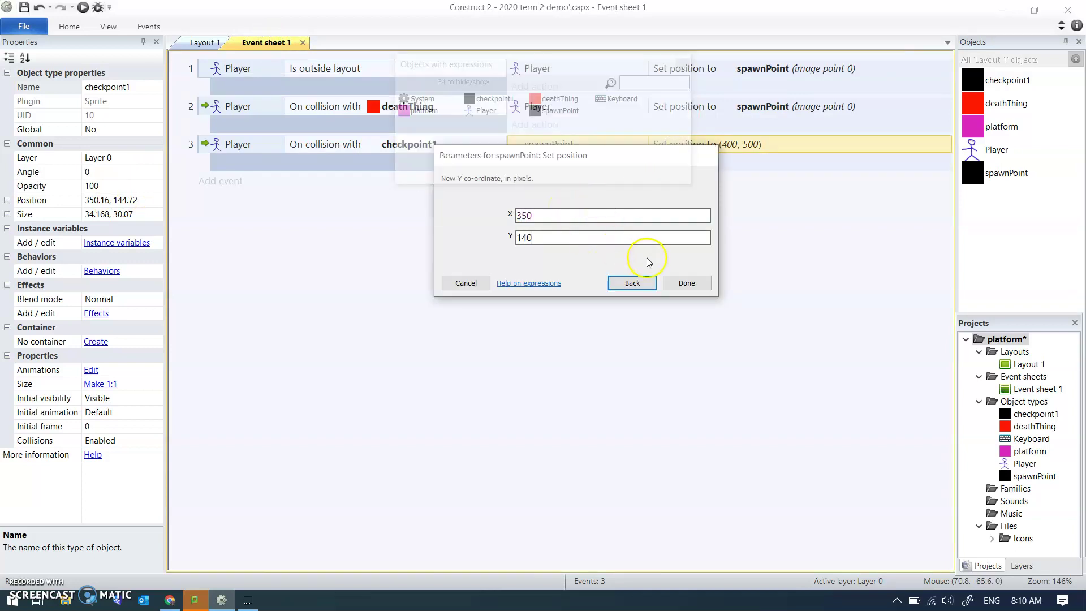
{"action": "left_click", "coordinate": [687, 283]}
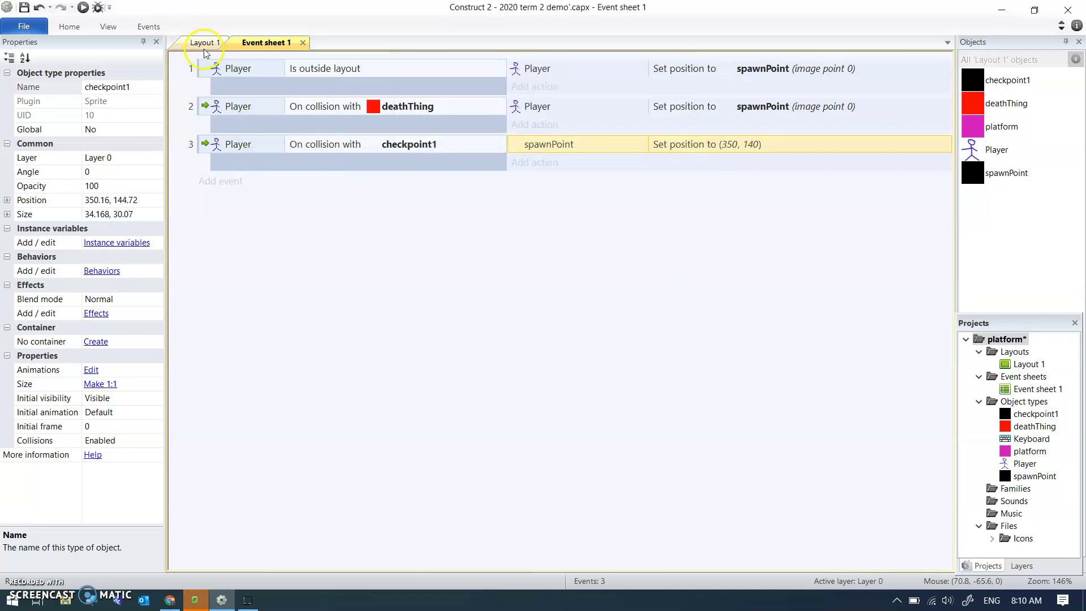
{"action": "left_click", "coordinate": [86, 9]}
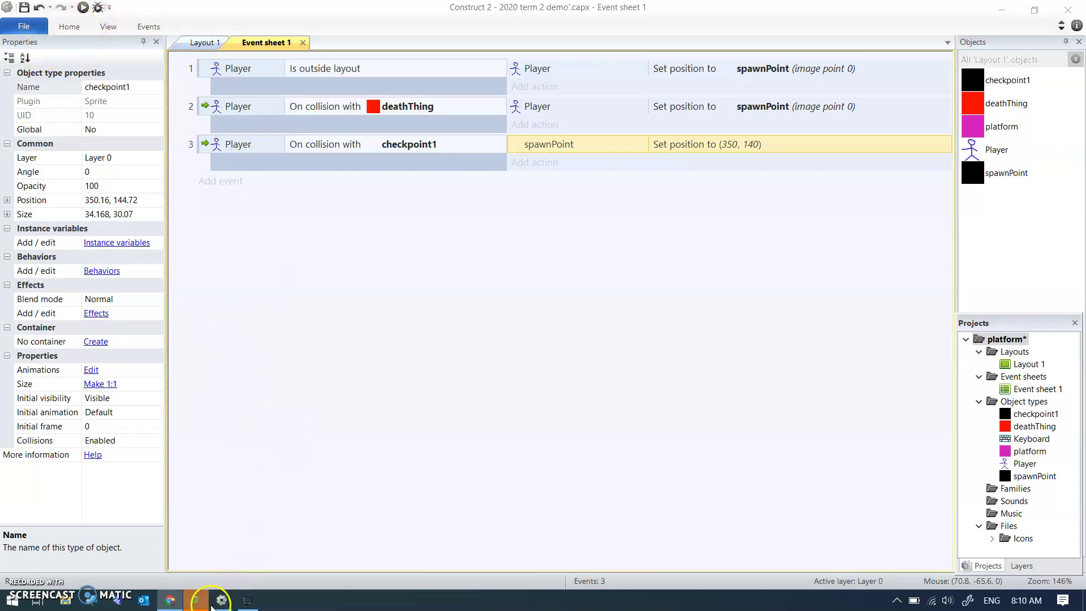
Step: Jump the player onto the raised platform, then run right and hop over the red block
{"action": "left_click", "coordinate": [173, 601]}
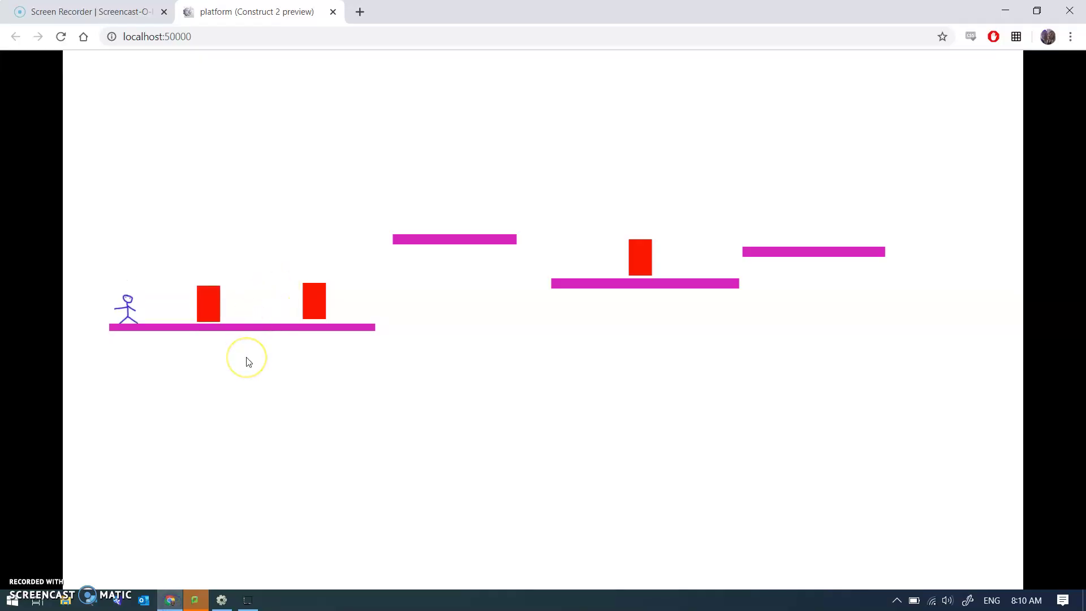
{"action": "key", "text": "Up"}
{"action": "key", "text": "Right"}
{"action": "key", "text": "Up"}
{"action": "key", "text": "Right"}
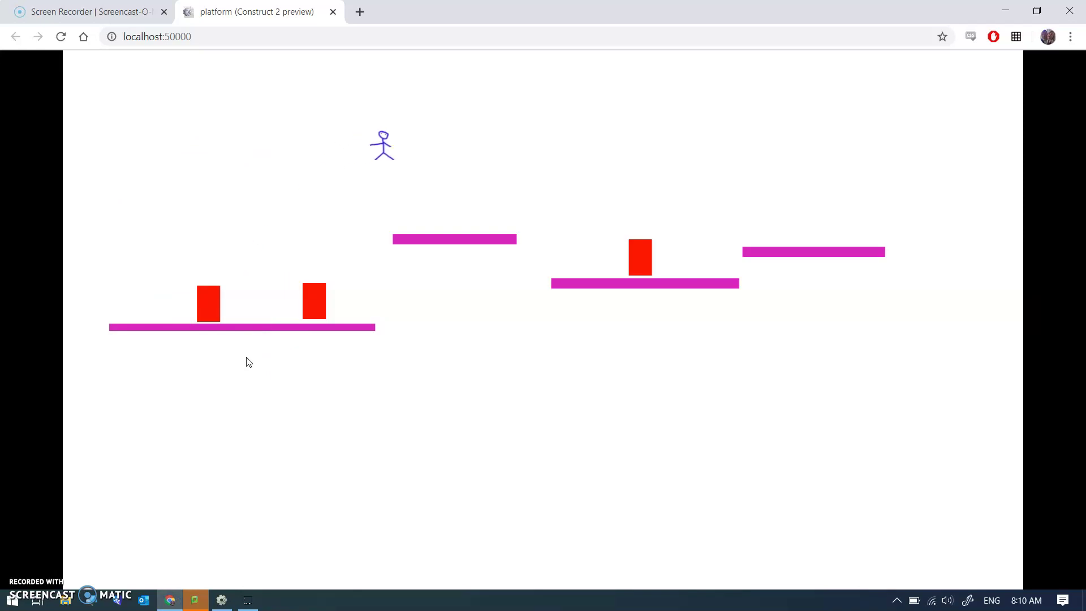
{"action": "key", "text": "Right"}
{"action": "key", "text": "Right"}
{"action": "key", "text": "Up"}
{"action": "key", "text": "Right"}
Step: In Layout 1, insert a sprite, shrink it on the rightmost platform, and name it checkpoint2
{"action": "left_click", "coordinate": [1005, 11]}
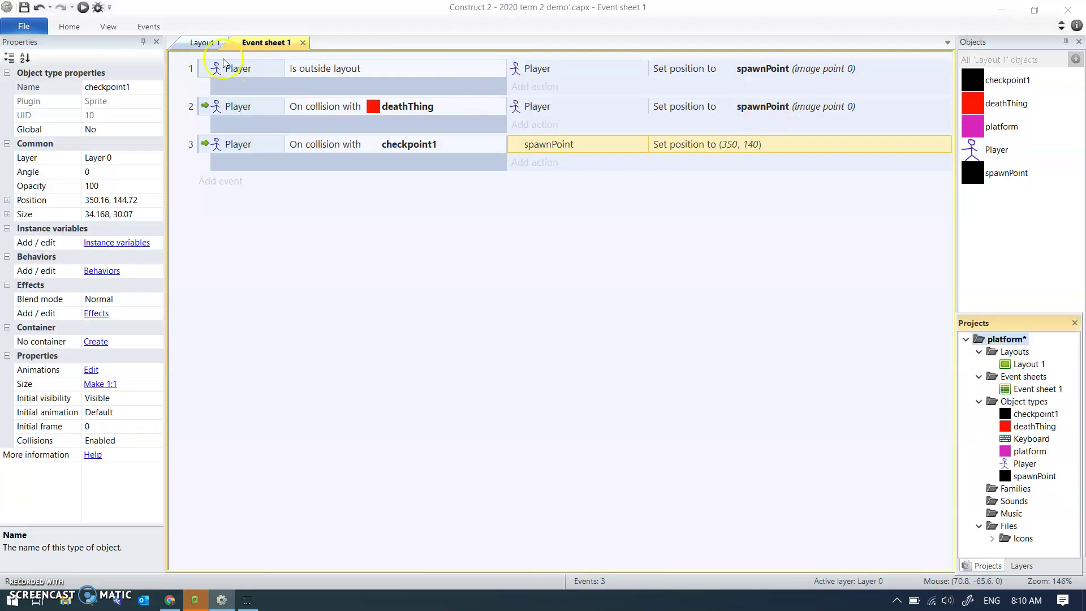
{"action": "left_click", "coordinate": [204, 43]}
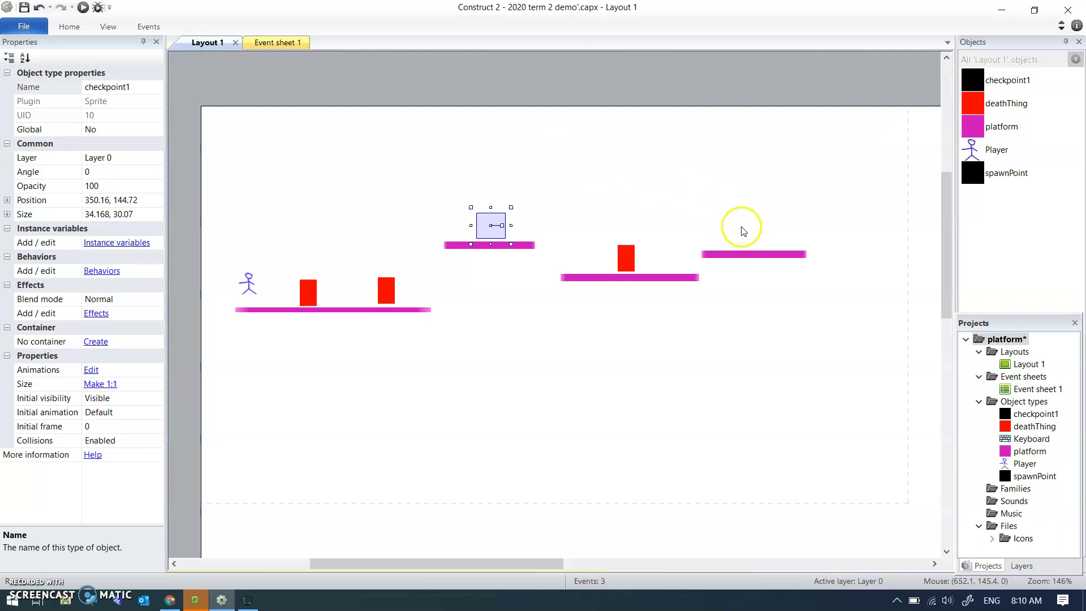
{"action": "double_click", "coordinate": [742, 229]}
{"action": "double_click", "coordinate": [574, 321]}
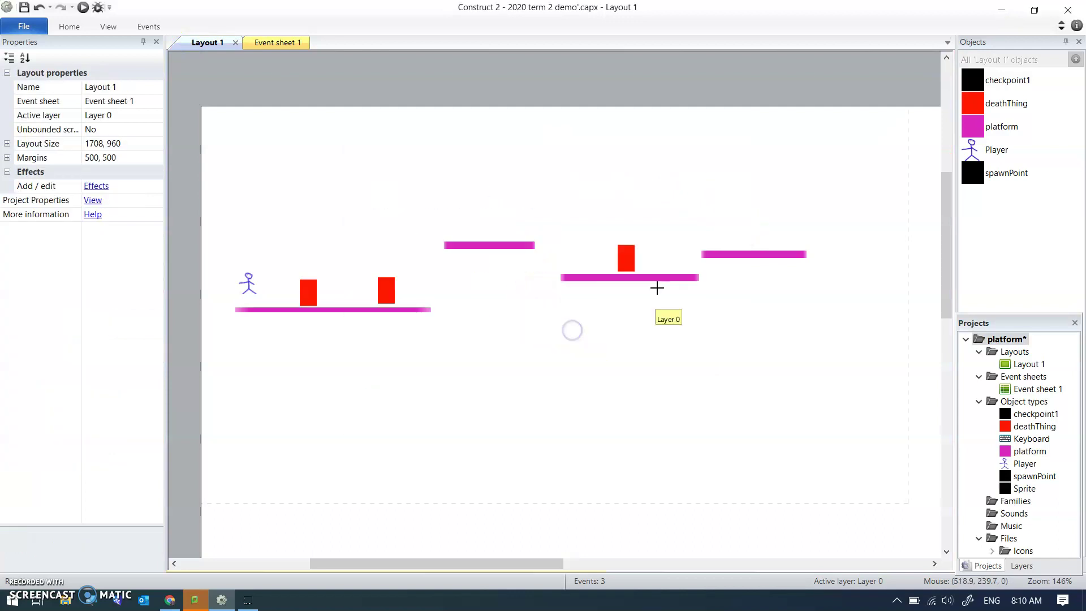
{"action": "left_click", "coordinate": [745, 225]}
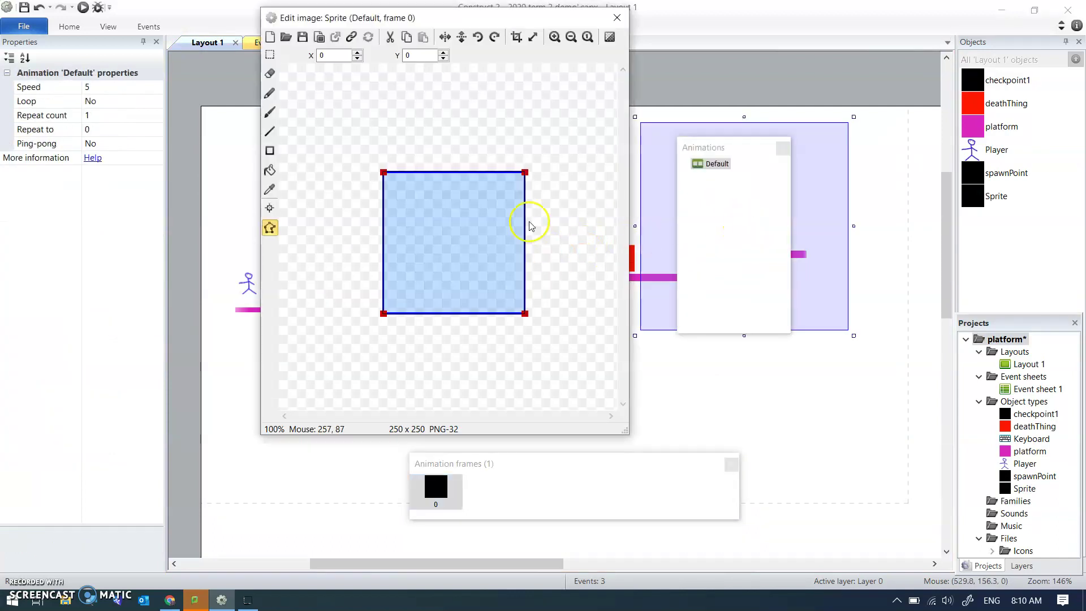
{"action": "left_click", "coordinate": [618, 18]}
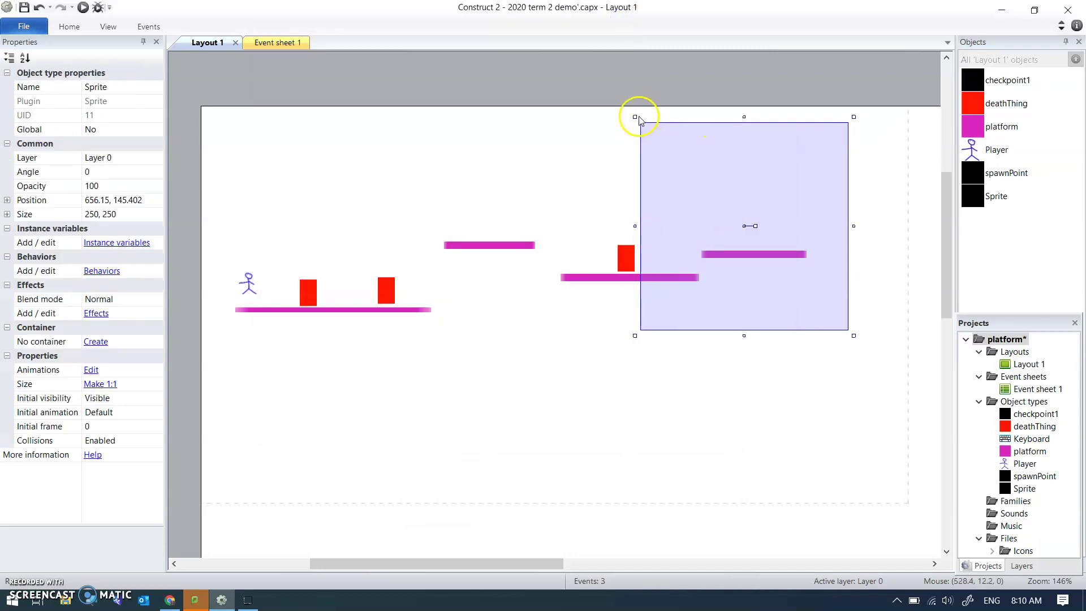
{"action": "mouse_move", "coordinate": [634, 117]}
{"action": "left_mouse_down"}
{"action": "mouse_move", "coordinate": [802, 290]}
{"action": "mouse_move", "coordinate": [746, 217]}
{"action": "left_mouse_up"}
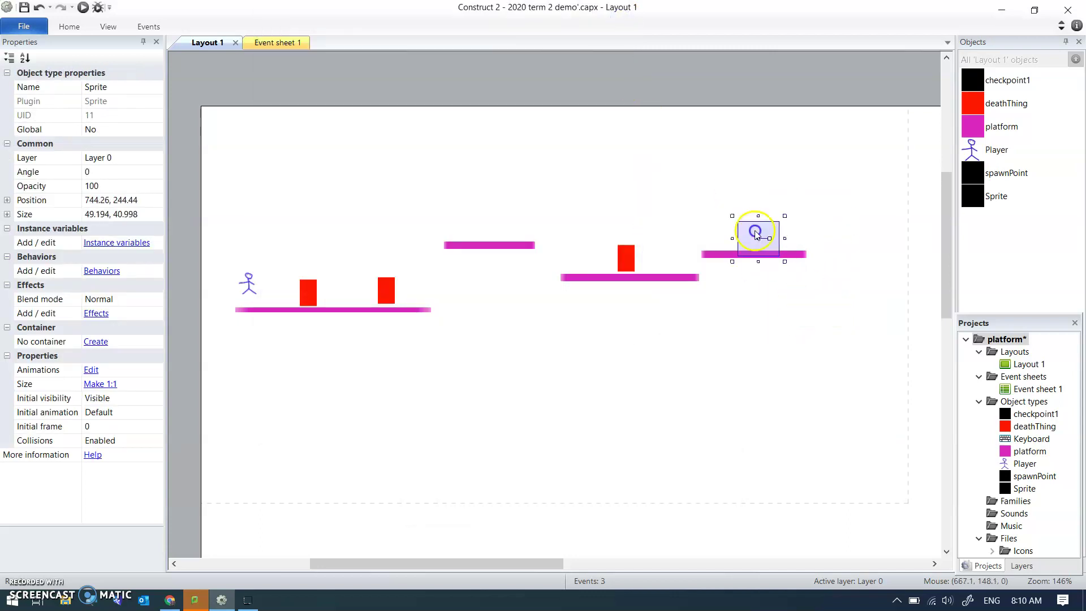
{"action": "left_click", "coordinate": [132, 87]}
{"action": "type", "text": "checkp"}
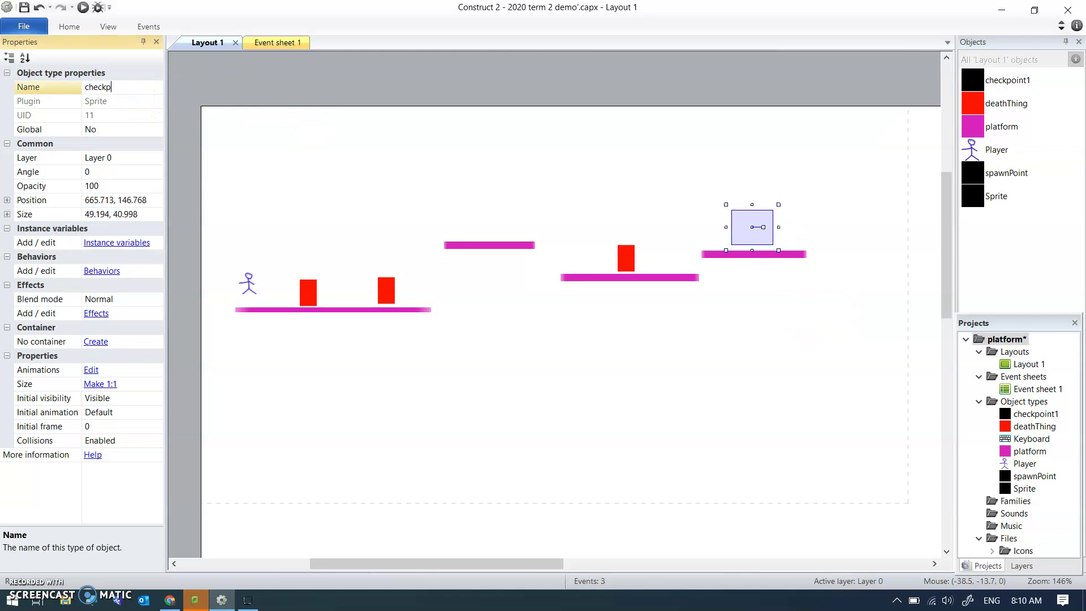
{"action": "type", "text": "oint2"}
{"action": "key", "text": "Return"}
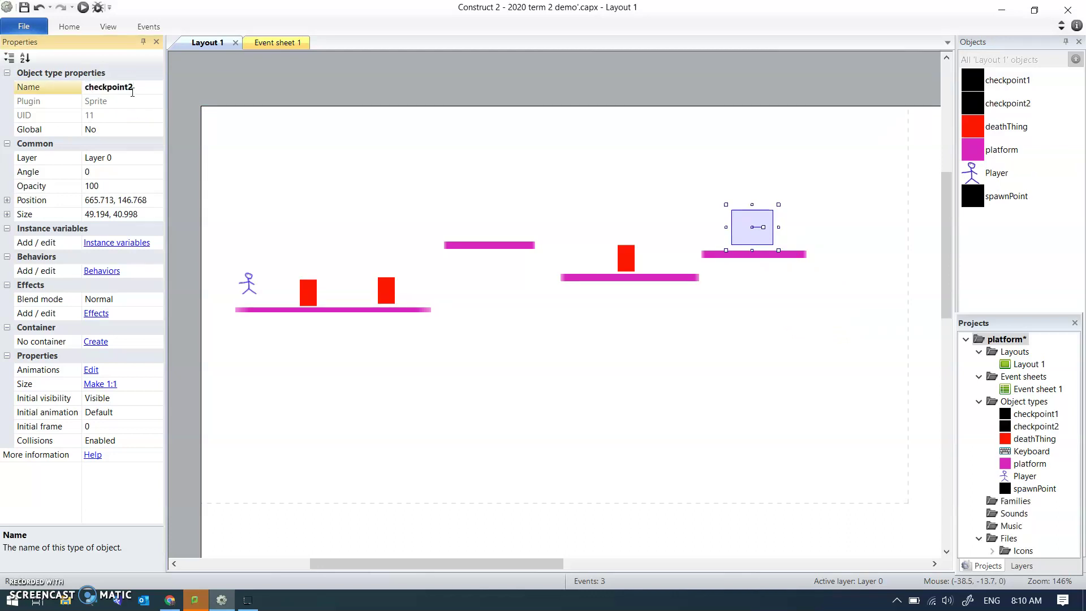
Step: Duplicate the checkpoint1 event and change its collision object to checkpoint2
{"action": "left_click", "coordinate": [277, 43]}
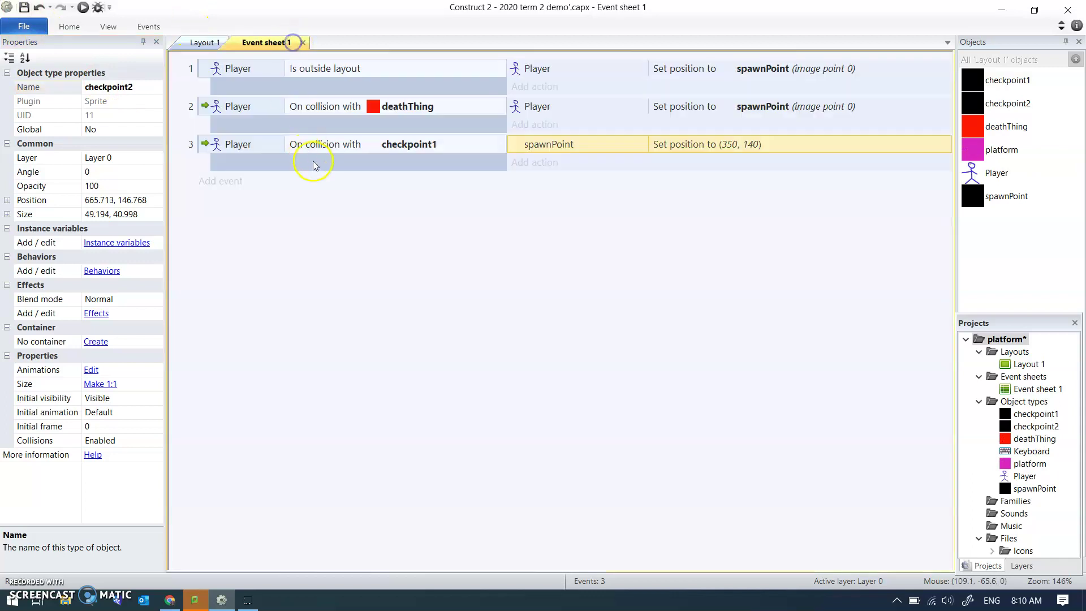
{"action": "left_click", "coordinate": [202, 146]}
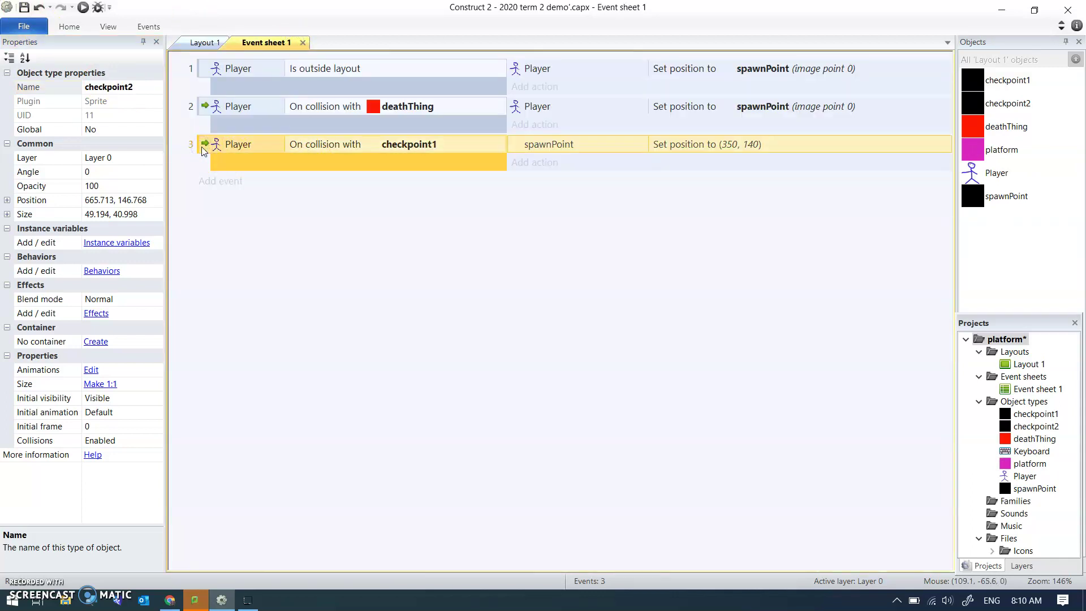
{"action": "key", "text": "ctrl+c"}
{"action": "key", "text": "ctrl+v"}
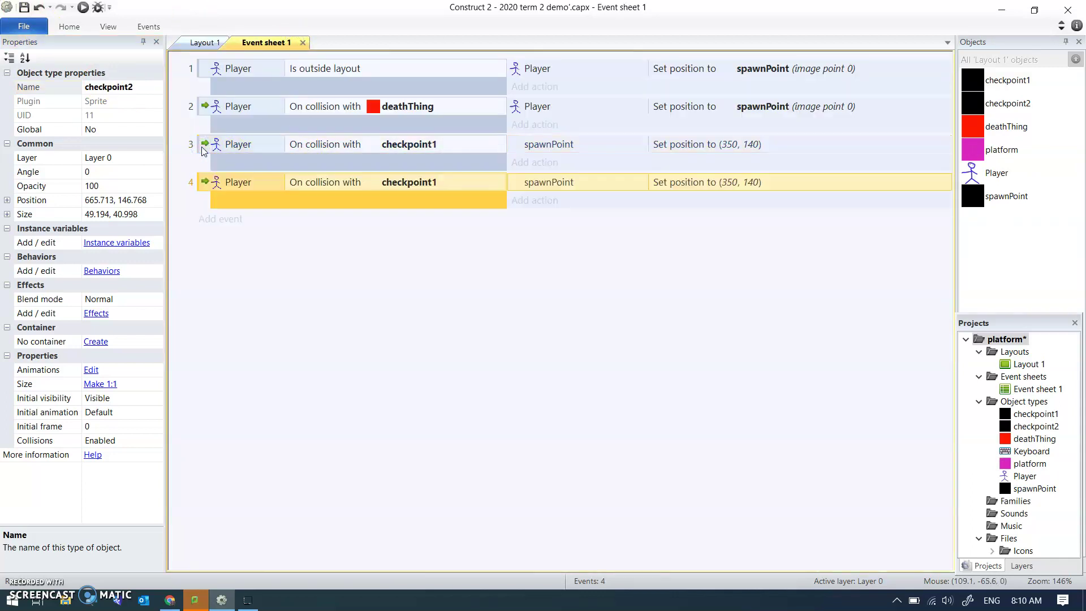
{"action": "double_click", "coordinate": [351, 184]}
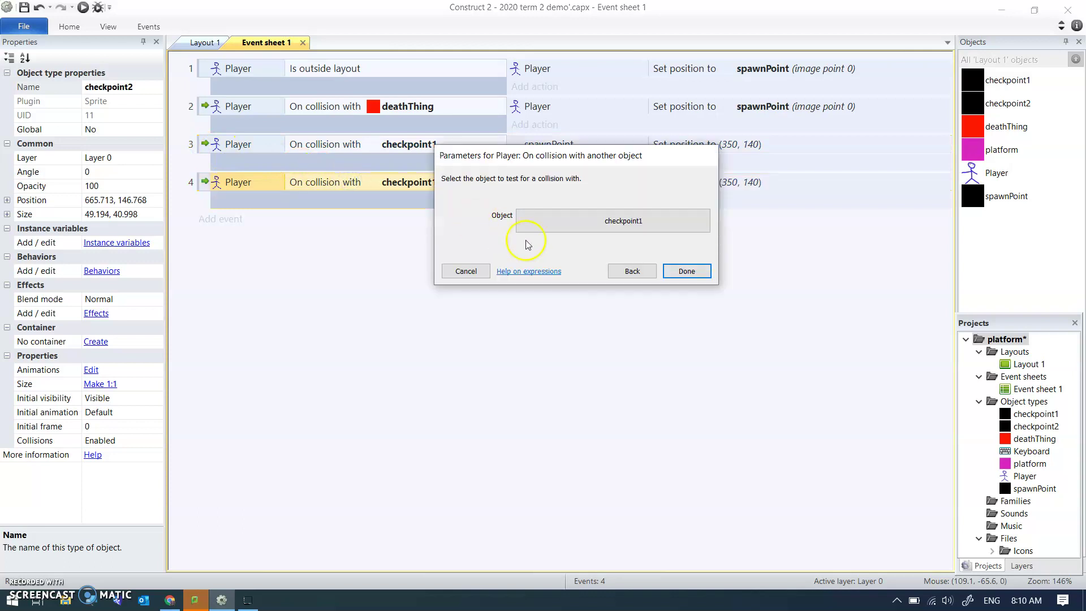
{"action": "left_click", "coordinate": [564, 229]}
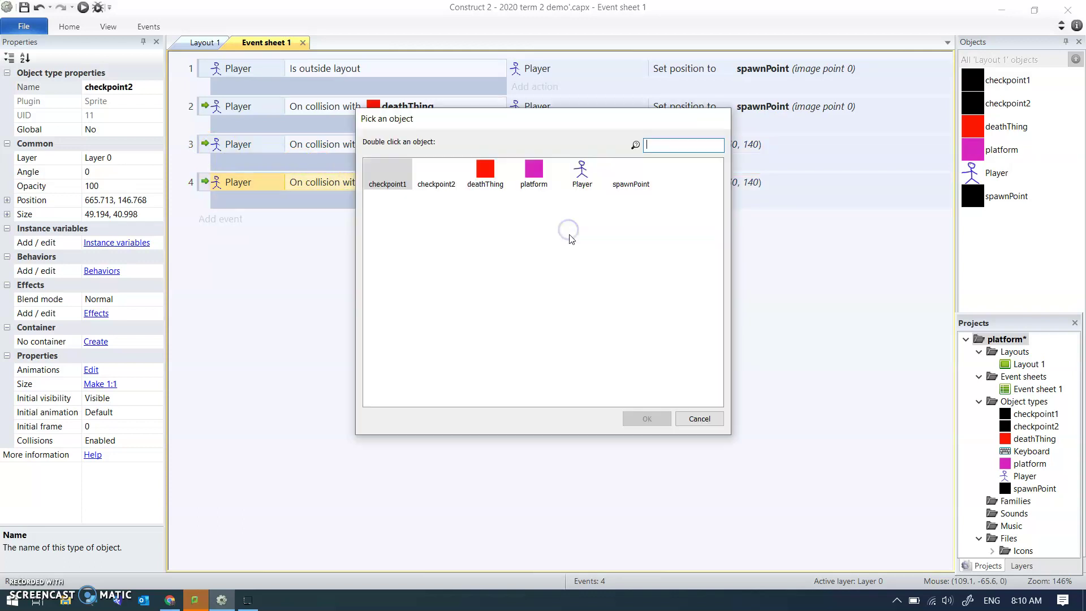
{"action": "double_click", "coordinate": [436, 174]}
{"action": "left_click", "coordinate": [686, 270]}
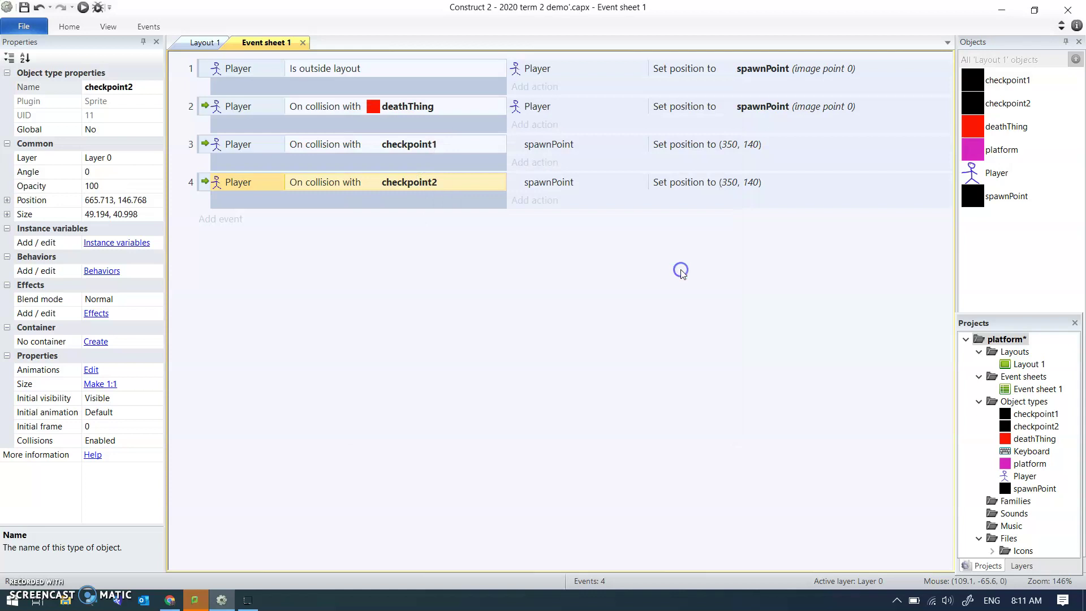
Step: Set the duplicated event's spawnPoint position to (550, 140)
{"action": "left_click", "coordinate": [679, 183]}
{"action": "double_click", "coordinate": [680, 184]}
{"action": "type", "text": "550"}
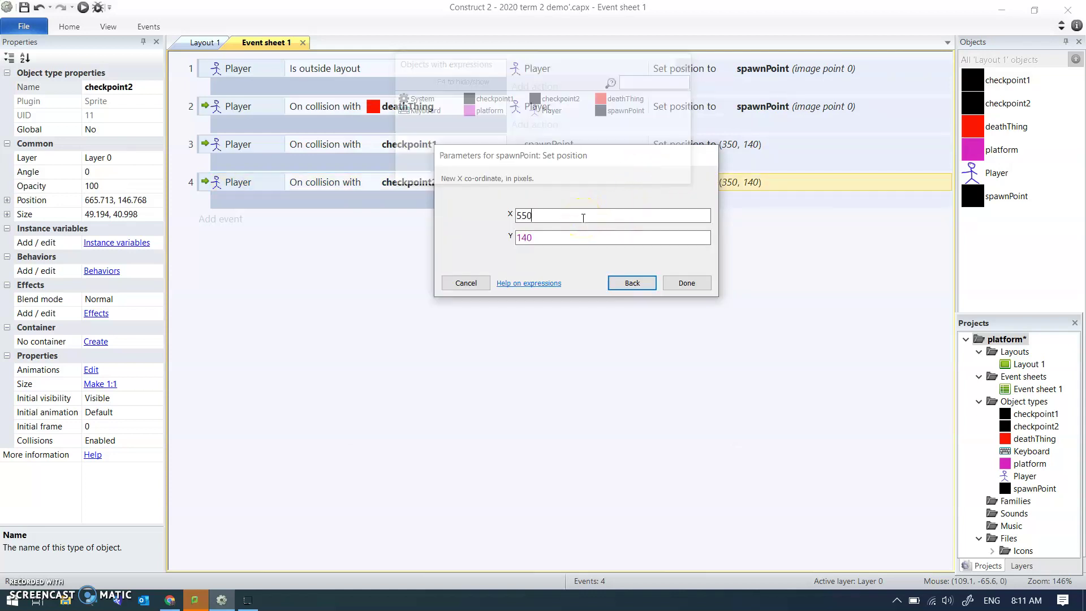
{"action": "left_click", "coordinate": [686, 283]}
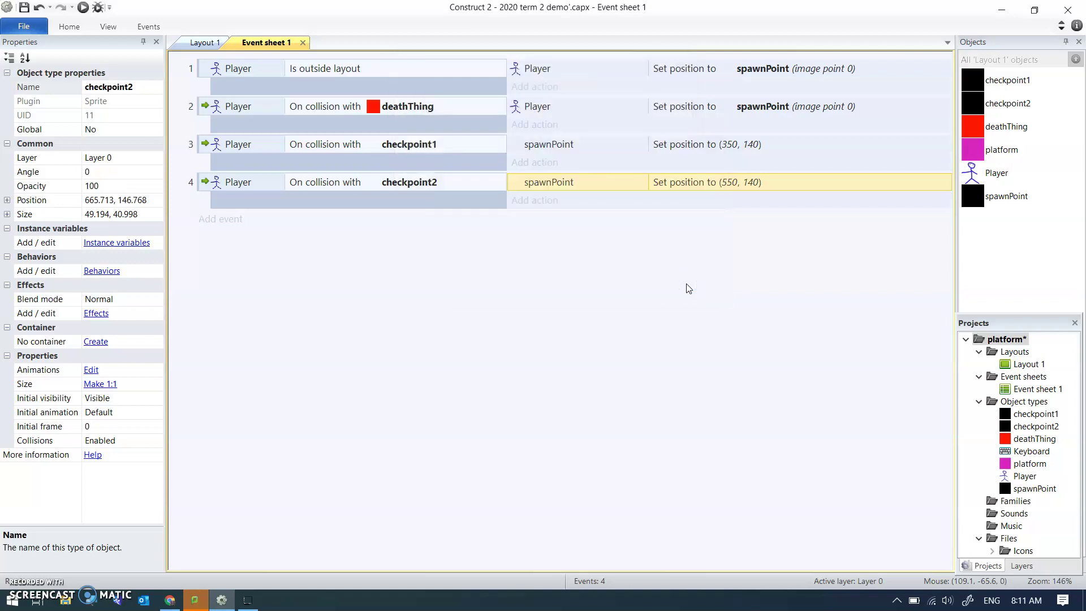